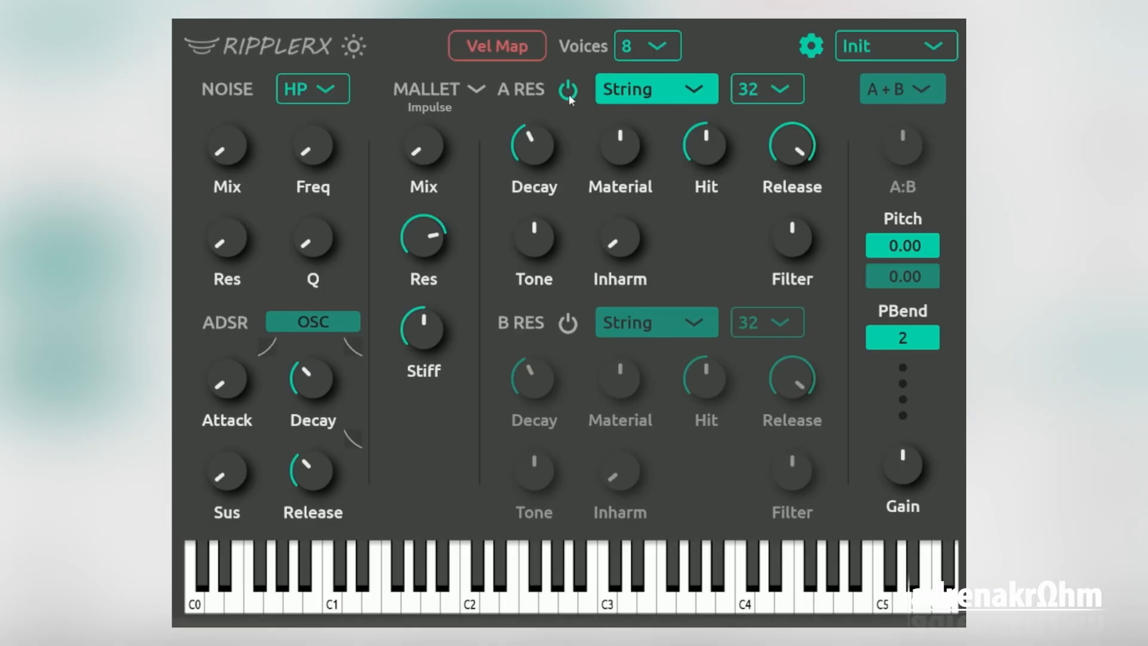
# Turn on resonator B and slightly reduce the ADSR Decay, leaving the mallet type on Impulse
pyautogui.click(568, 323)
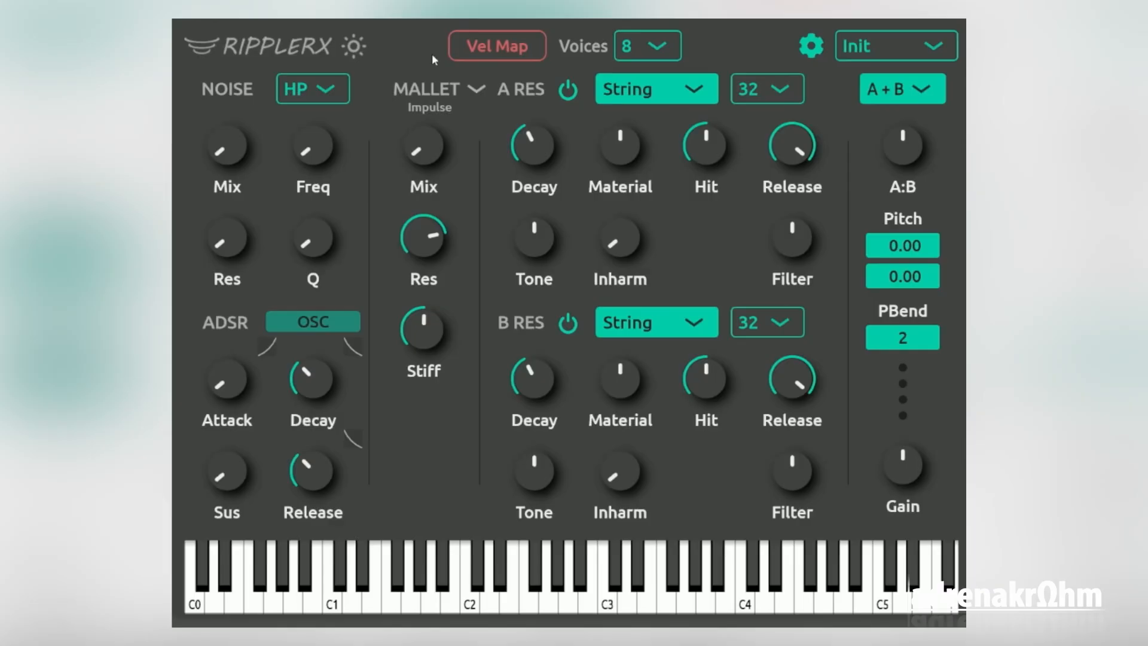
pyautogui.moveTo(328, 385); pyautogui.dragTo(328, 391)
pyautogui.click(477, 89)
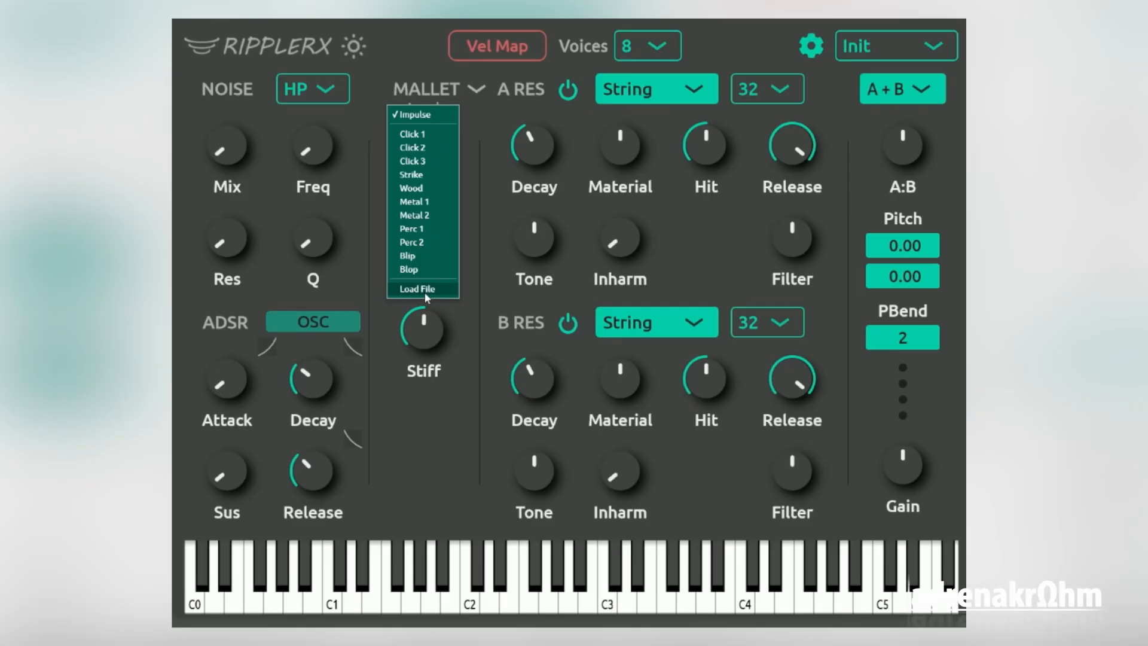
pyautogui.click(484, 250)
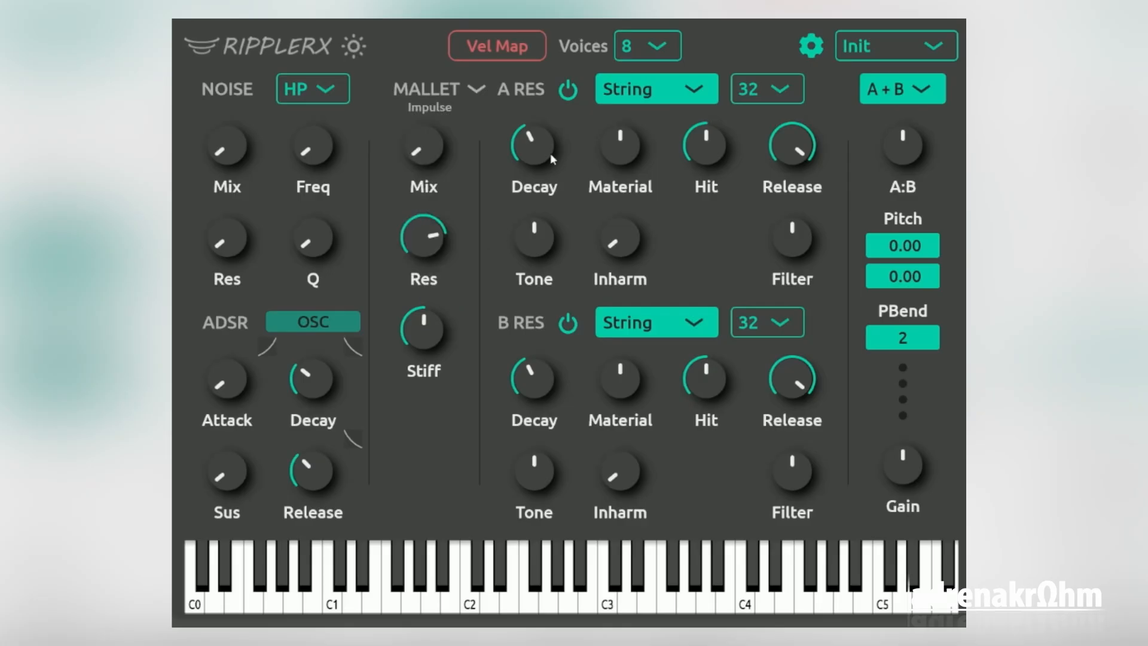
# Isolate the mallet by switching off resonators A and B, with its Mix at maximum and Click 1 as its sample
pyautogui.click(569, 92)
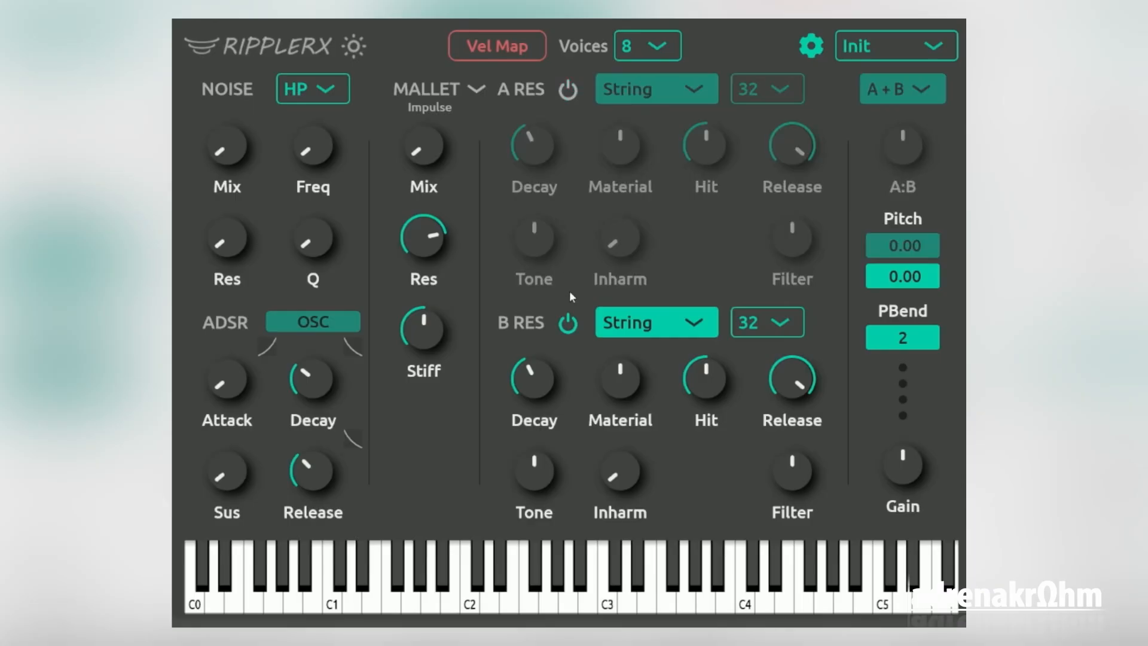
pyautogui.click(574, 324)
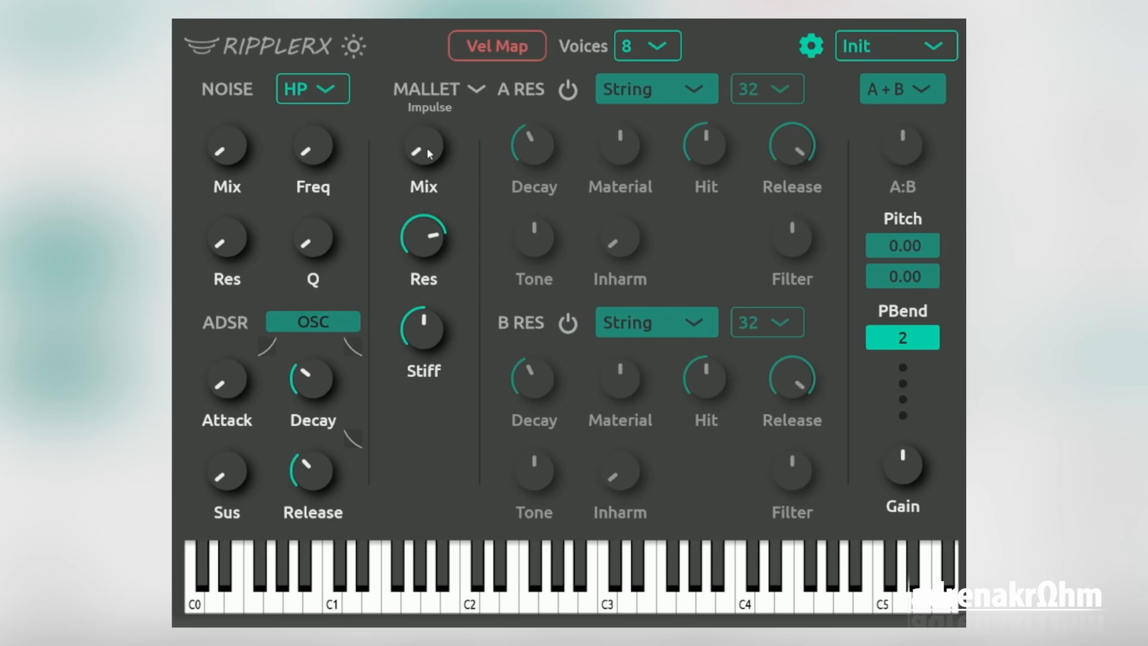
pyautogui.moveTo(427, 149); pyautogui.dragTo(424, 191)
pyautogui.click(429, 107)
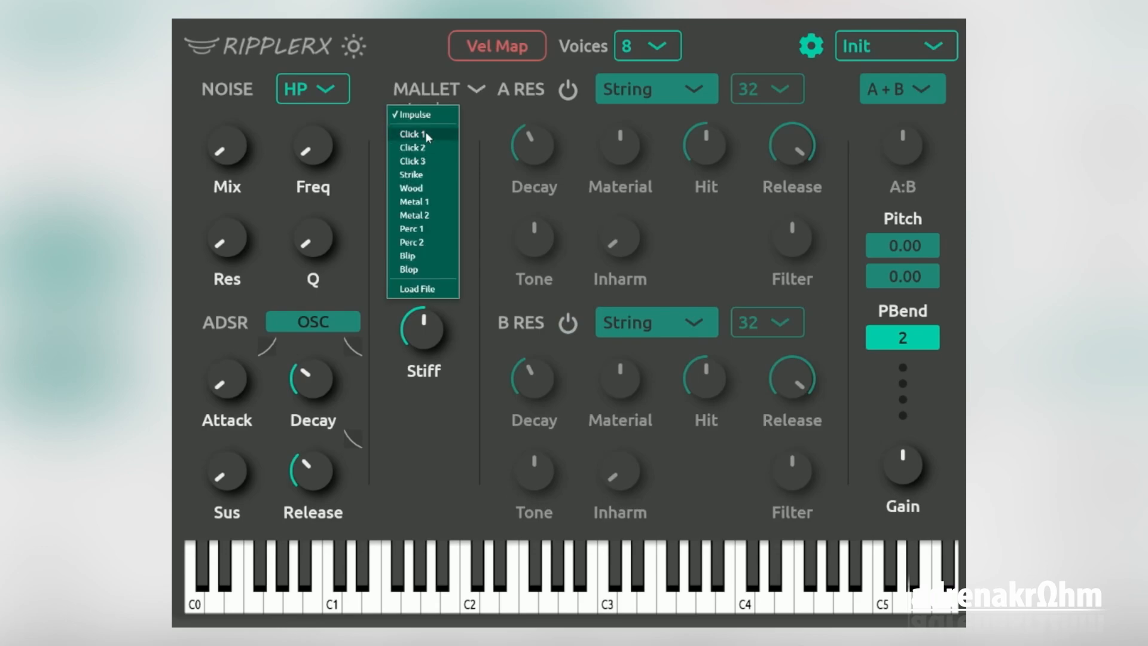
pyautogui.click(425, 134)
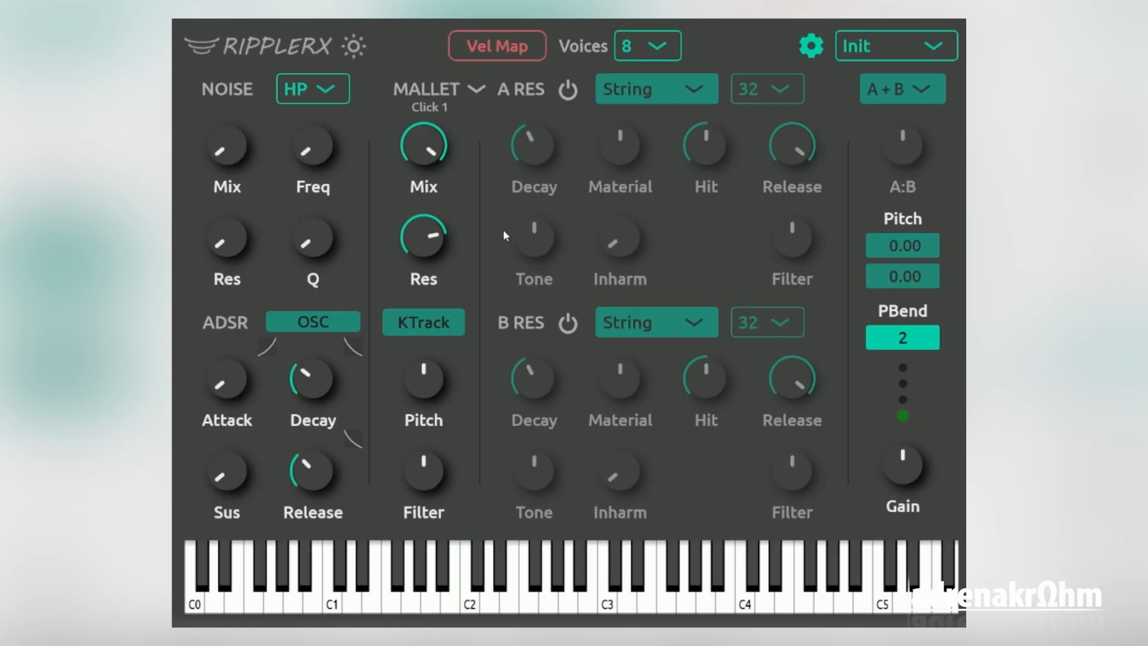
# Try the Strike mallet sample and settle on Blip
pyautogui.click(468, 96)
pyautogui.click(420, 175)
pyautogui.click(473, 90)
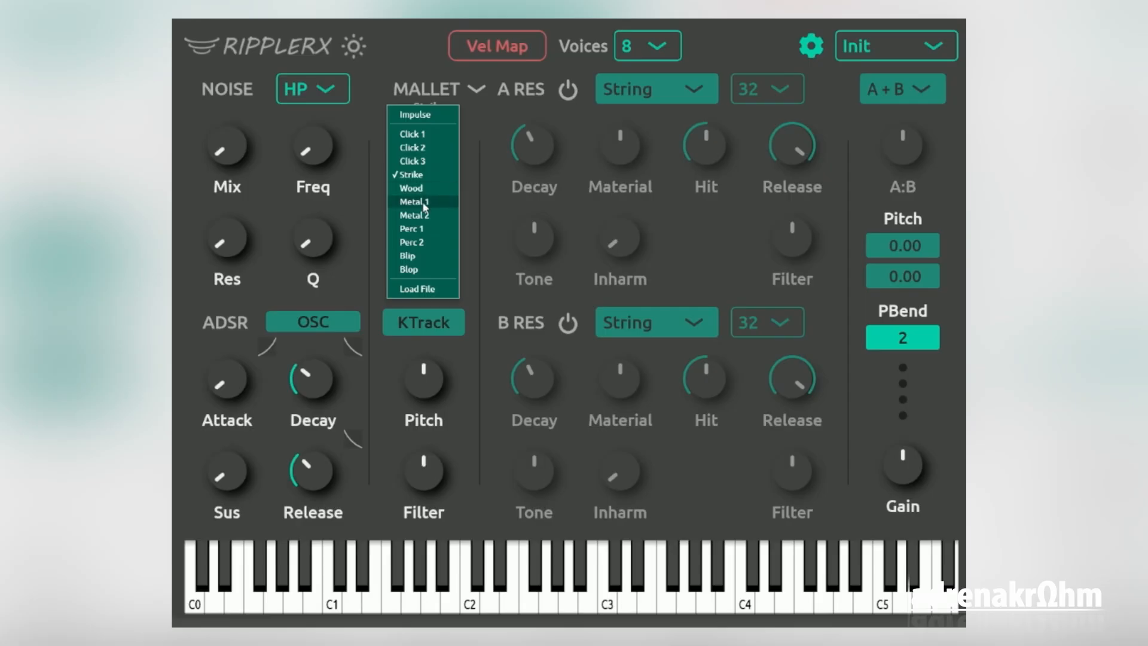
pyautogui.click(428, 257)
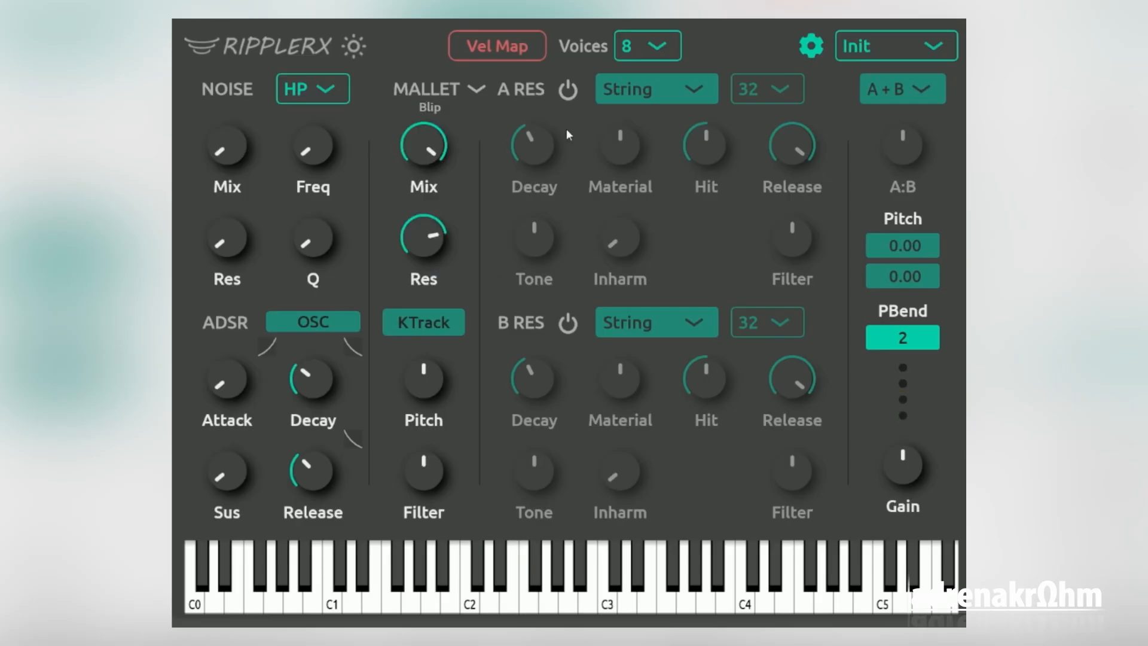
# Turn resonator A back on with a longer Decay and bring the mallet Mix down to zero
pyautogui.click(568, 91)
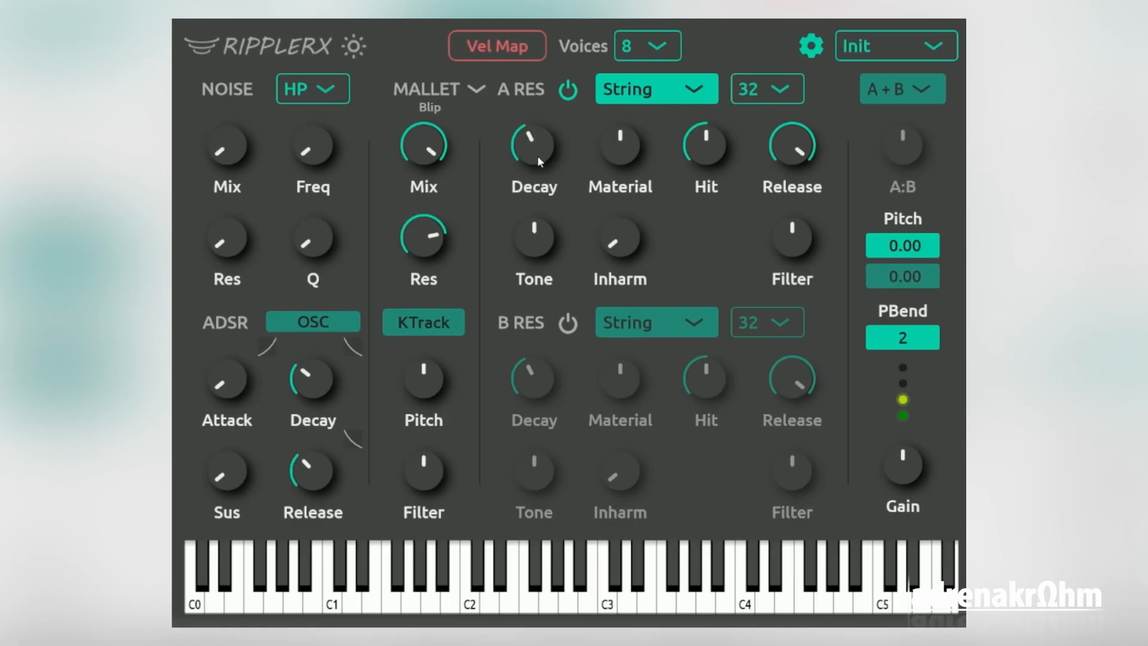
pyautogui.moveTo(537, 155); pyautogui.dragTo(536, 143)
pyautogui.moveTo(427, 149); pyautogui.dragTo(427, 210)
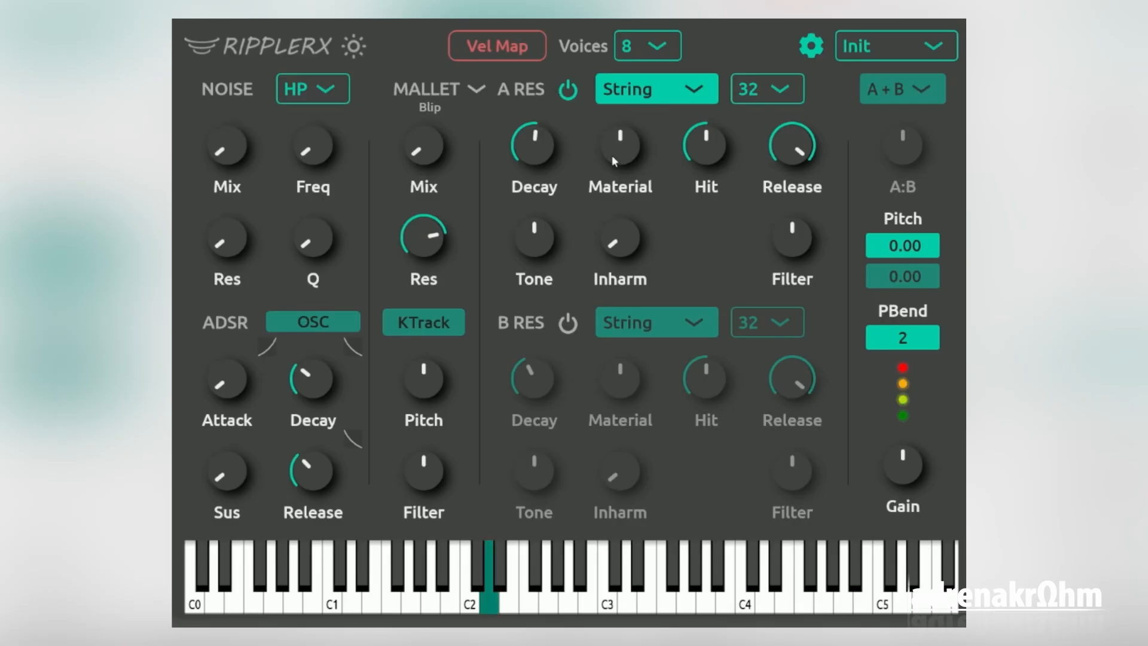
# Shape resonator A's String sound by raising Material and Hit above the middle and readjusting Decay
pyautogui.moveTo(612, 155); pyautogui.dragTo(612, 136)
pyautogui.moveTo(539, 155)
pyautogui.mouseDown()
pyautogui.moveTo(540, 141)
pyautogui.moveTo(540, 165)
pyautogui.mouseUp()
pyautogui.moveTo(706, 148); pyautogui.dragTo(707, 137)
pyautogui.moveTo(611, 157); pyautogui.dragTo(611, 150)
pyautogui.moveTo(538, 153); pyautogui.dragTo(538, 140)
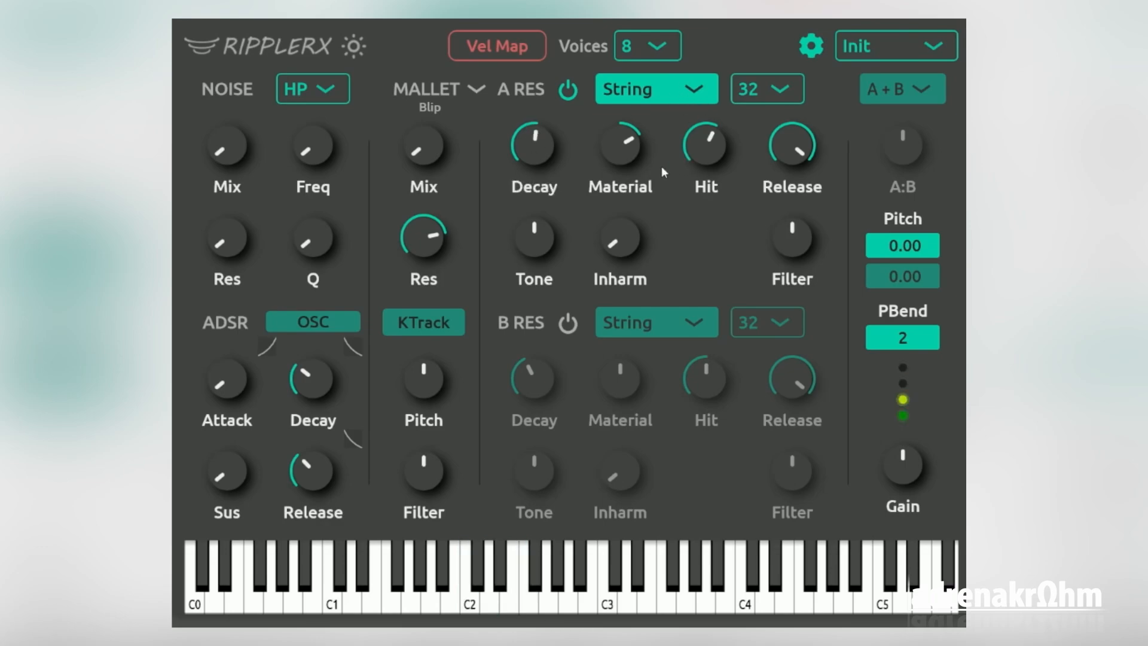
pyautogui.moveTo(685, 157); pyautogui.dragTo(626, 159)
# Raise resonator A's Inharm past the middle, offset Tone slightly down and Filter slightly up, and reduce Hit
pyautogui.moveTo(629, 248); pyautogui.dragTo(632, 239)
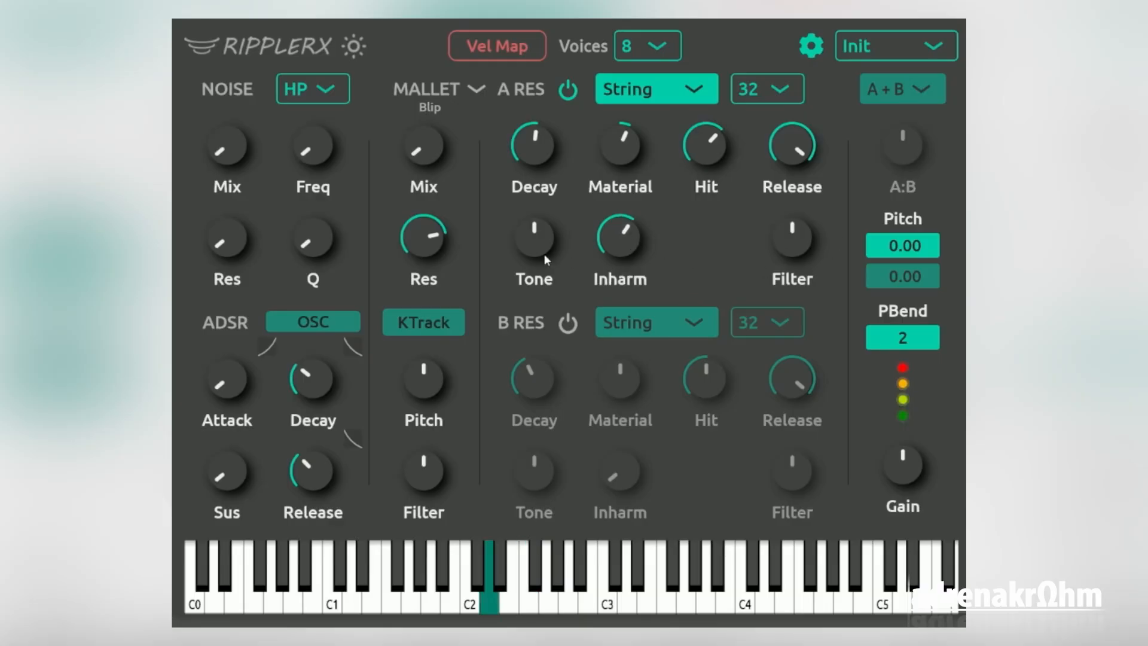
pyautogui.moveTo(543, 251)
pyautogui.mouseDown()
pyautogui.moveTo(543, 278)
pyautogui.moveTo(543, 201)
pyautogui.moveTo(543, 248)
pyautogui.mouseUp()
pyautogui.moveTo(802, 248)
pyautogui.mouseDown()
pyautogui.moveTo(802, 216)
pyautogui.moveTo(799, 248)
pyautogui.mouseUp()
pyautogui.moveTo(705, 145)
pyautogui.mouseDown()
pyautogui.moveTo(710, 163)
pyautogui.moveTo(705, 141)
pyautogui.mouseUp()
# Set resonator A to Marimba with the Wood mallet, raising its Material and slightly lowering its Decay
pyautogui.click(687, 89)
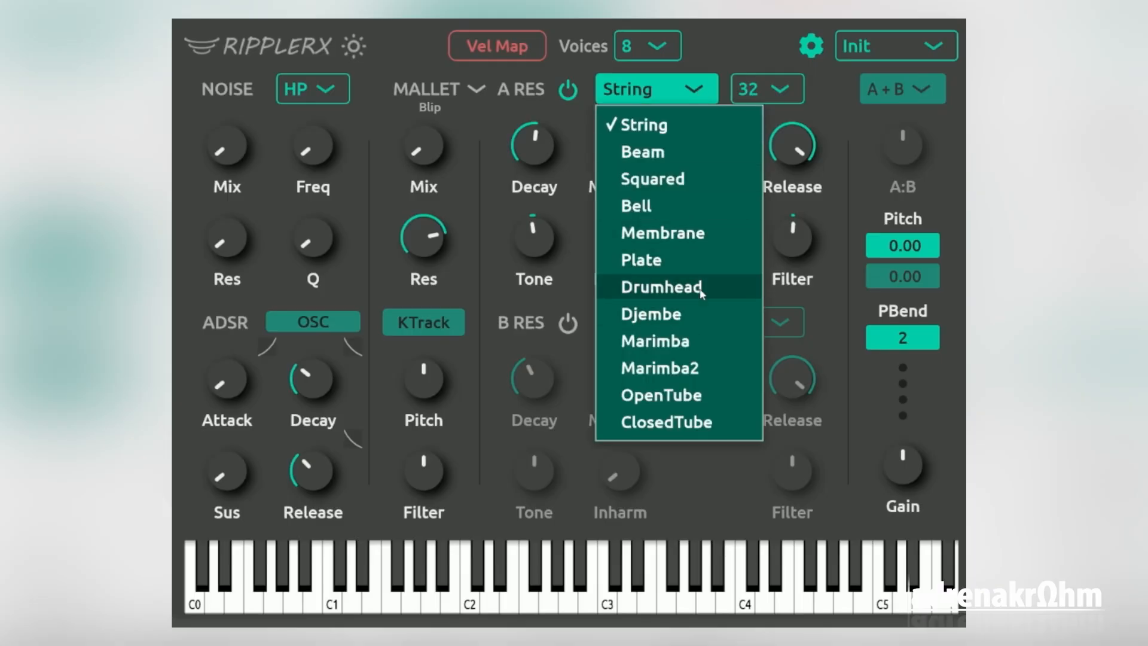
pyautogui.click(697, 347)
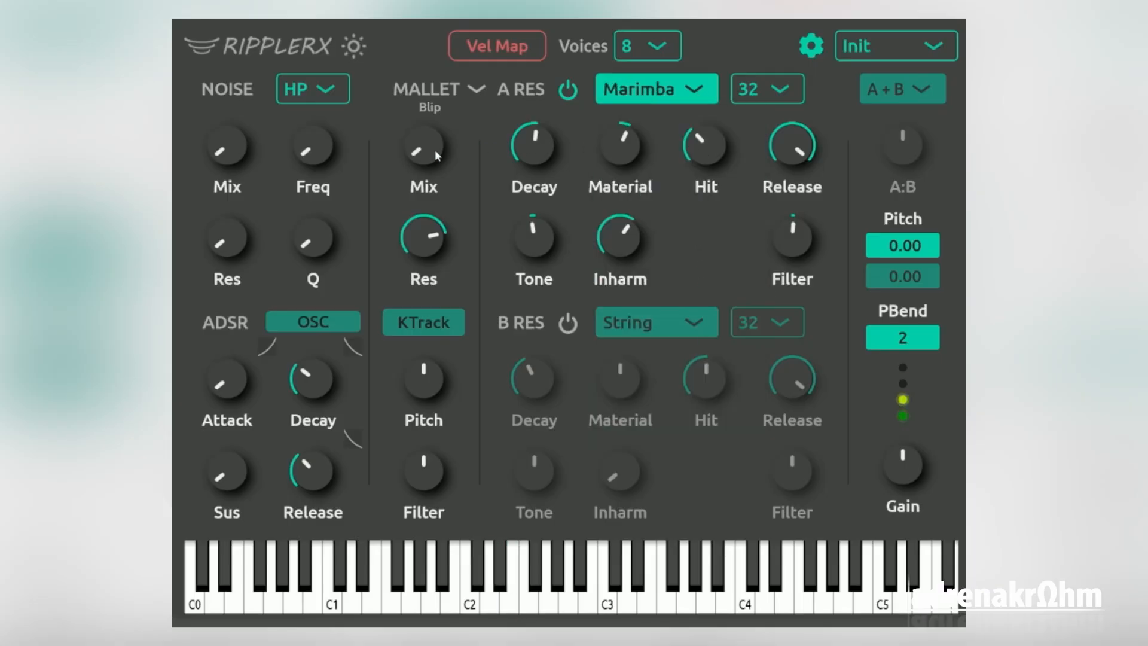
pyautogui.click(453, 88)
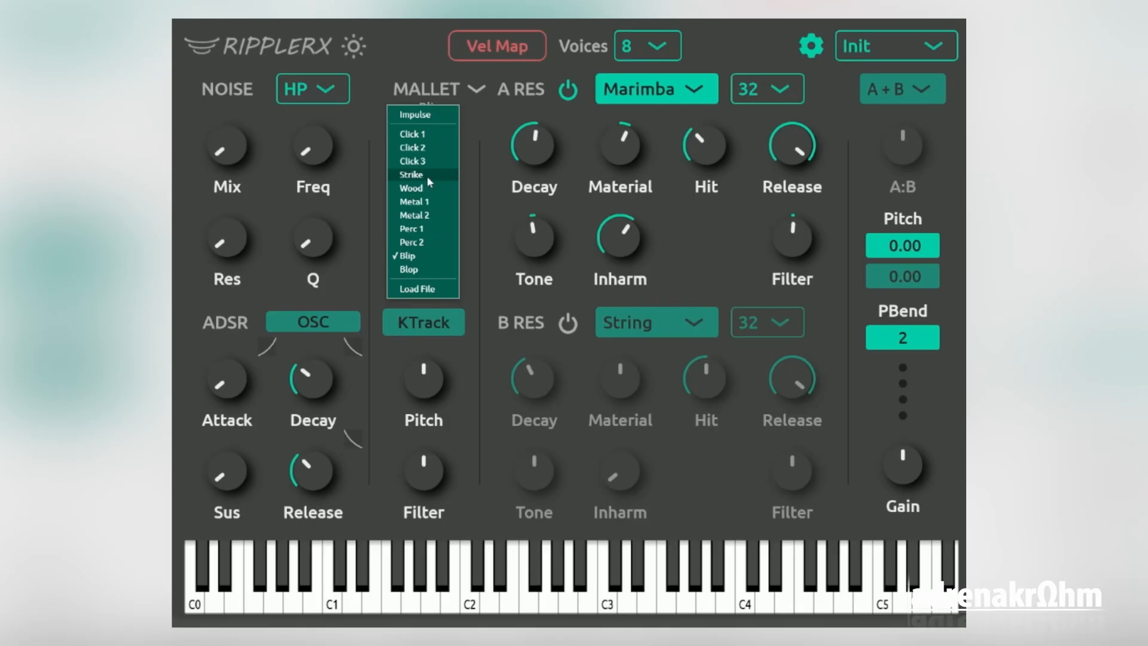
pyautogui.click(425, 188)
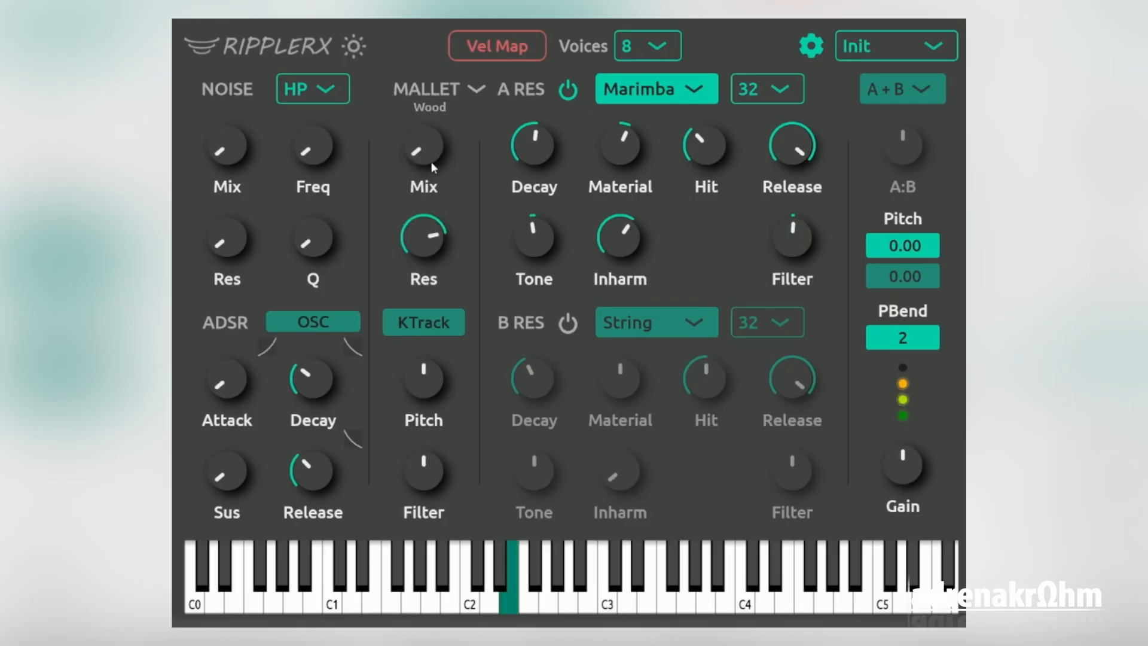
pyautogui.moveTo(508, 153); pyautogui.dragTo(658, 158)
pyautogui.moveTo(555, 163); pyautogui.dragTo(547, 175)
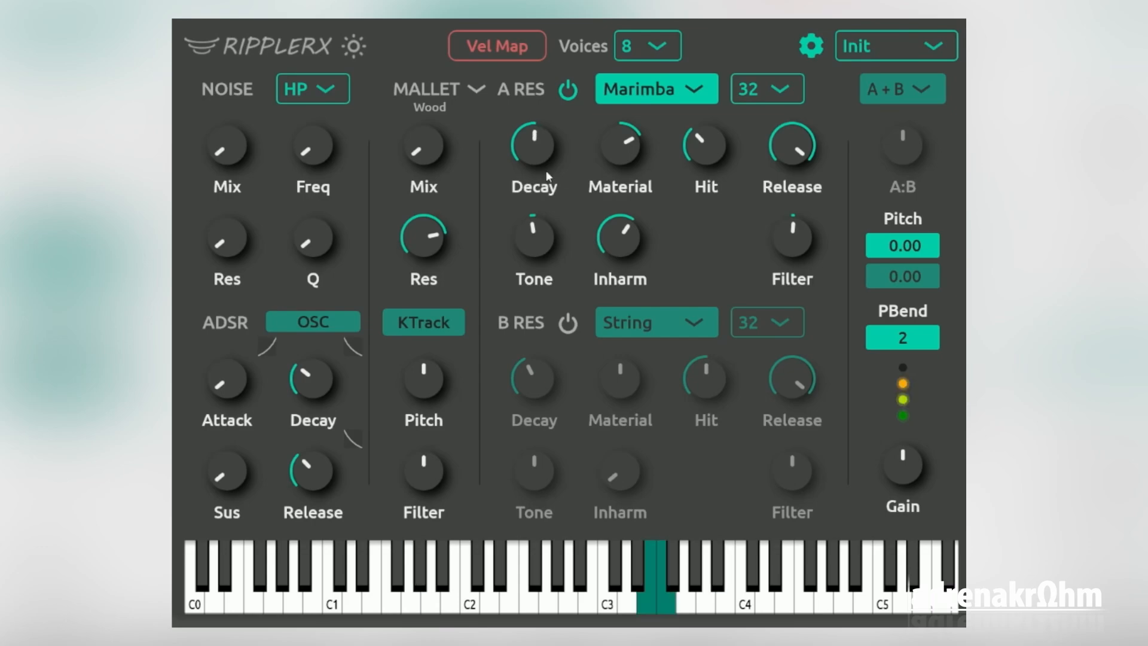
# Turn on resonator B with the Squared model and route the resonators in series as A > B
pyautogui.click(573, 330)
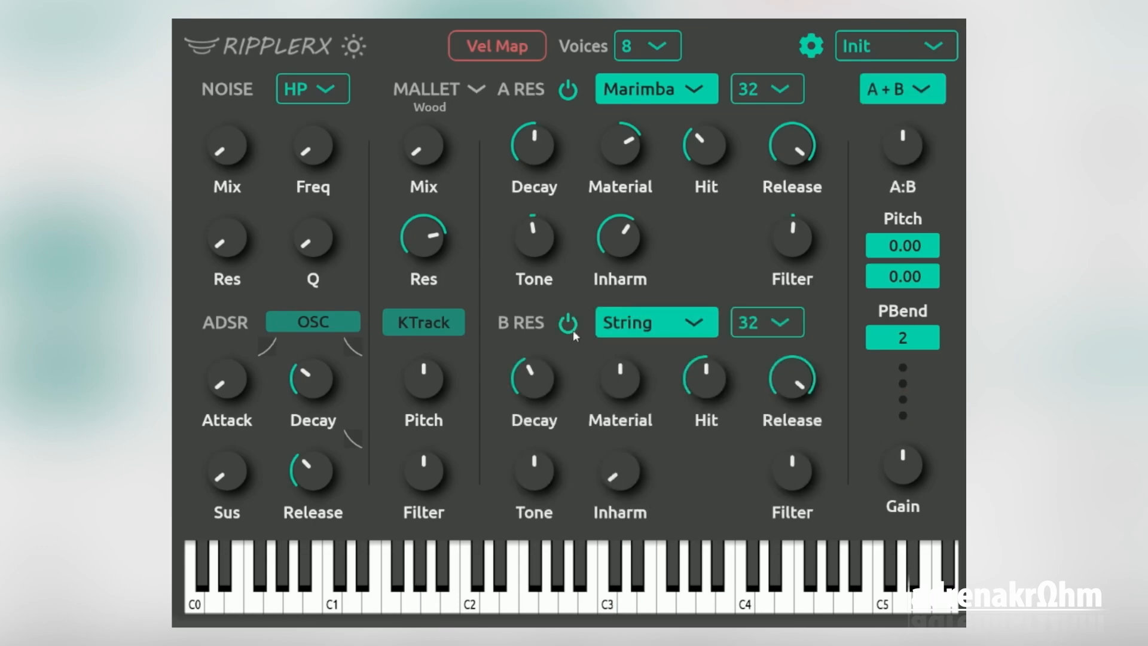
pyautogui.click(691, 331)
pyautogui.click(674, 414)
pyautogui.click(929, 97)
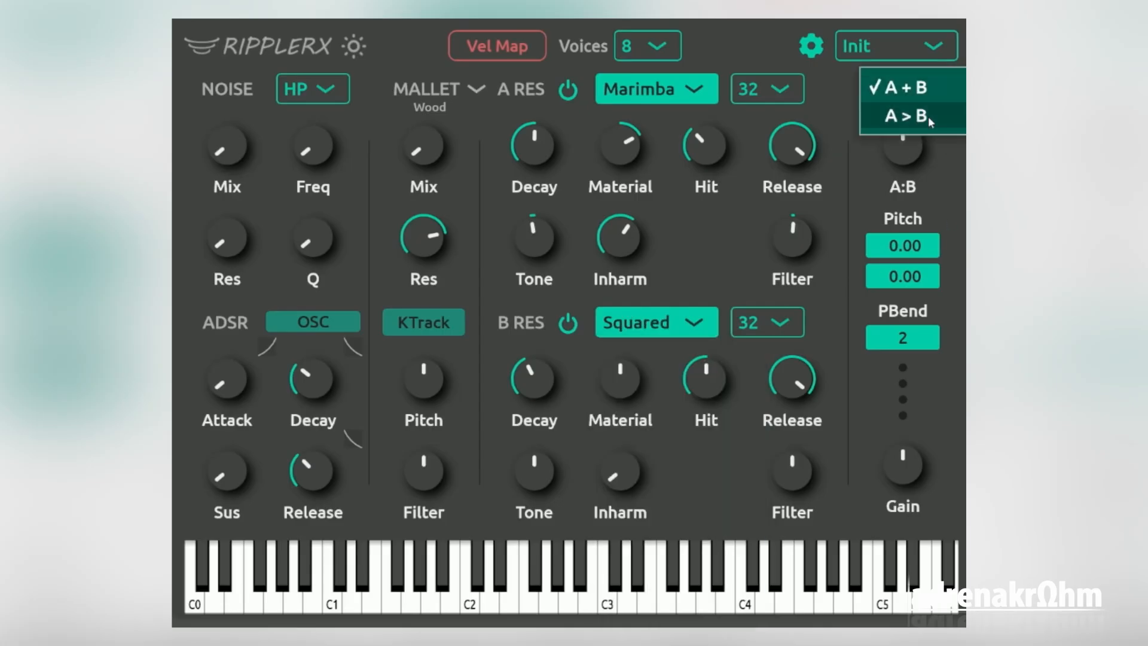
pyautogui.click(928, 116)
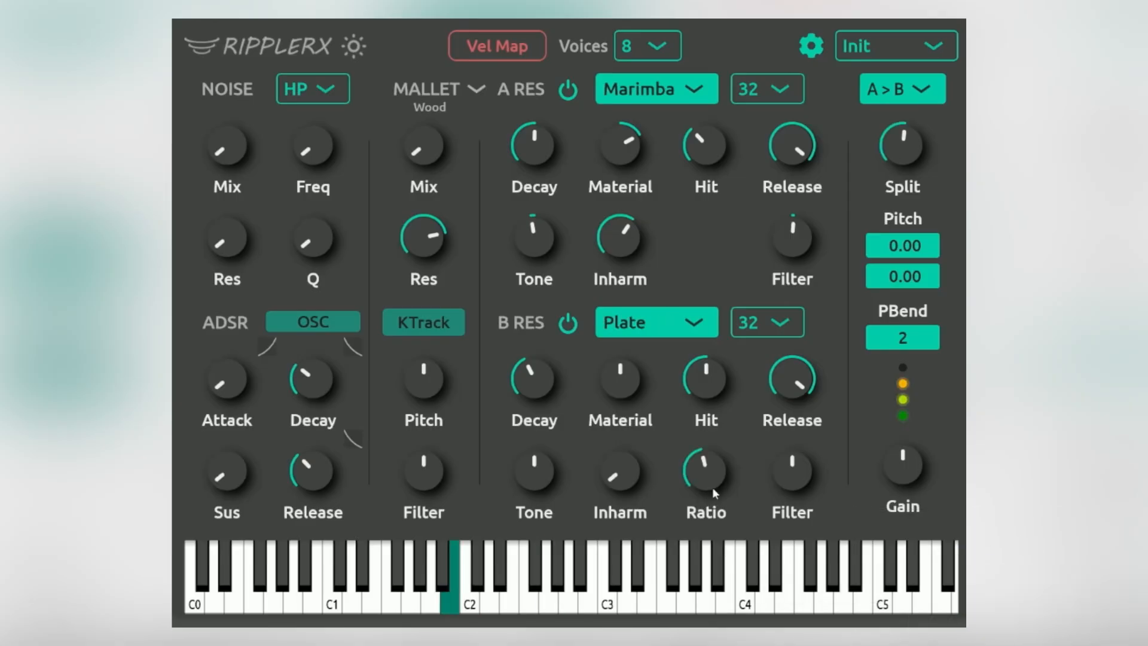
# Use the Plate model for resonator B and set its Ratio moderately above the middle
pyautogui.moveTo(712, 488); pyautogui.dragTo(713, 519)
pyautogui.doubleClick(712, 480)
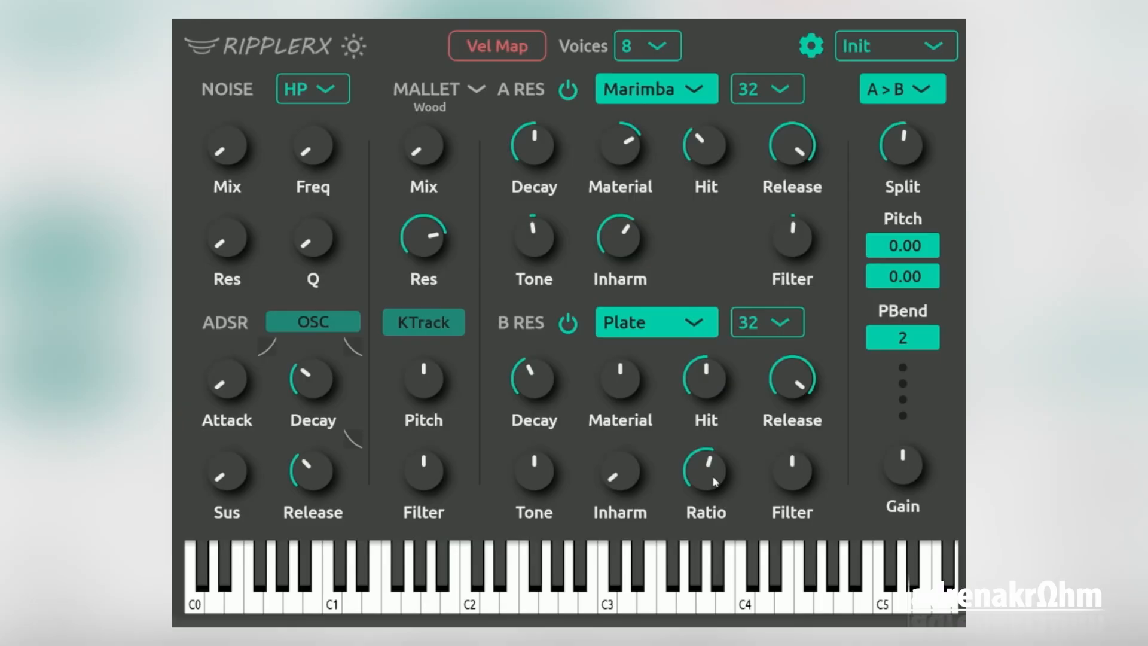
pyautogui.moveTo(713, 480); pyautogui.dragTo(713, 486)
pyautogui.moveTo(712, 482)
pyautogui.mouseDown()
pyautogui.moveTo(712, 501)
pyautogui.moveTo(712, 471)
pyautogui.mouseUp()
# Raise the ADSR Release to the middle and Sus to about a third, and increase the output Gain
pyautogui.moveTo(323, 478); pyautogui.dragTo(323, 453)
pyautogui.moveTo(226, 472); pyautogui.dragTo(226, 453)
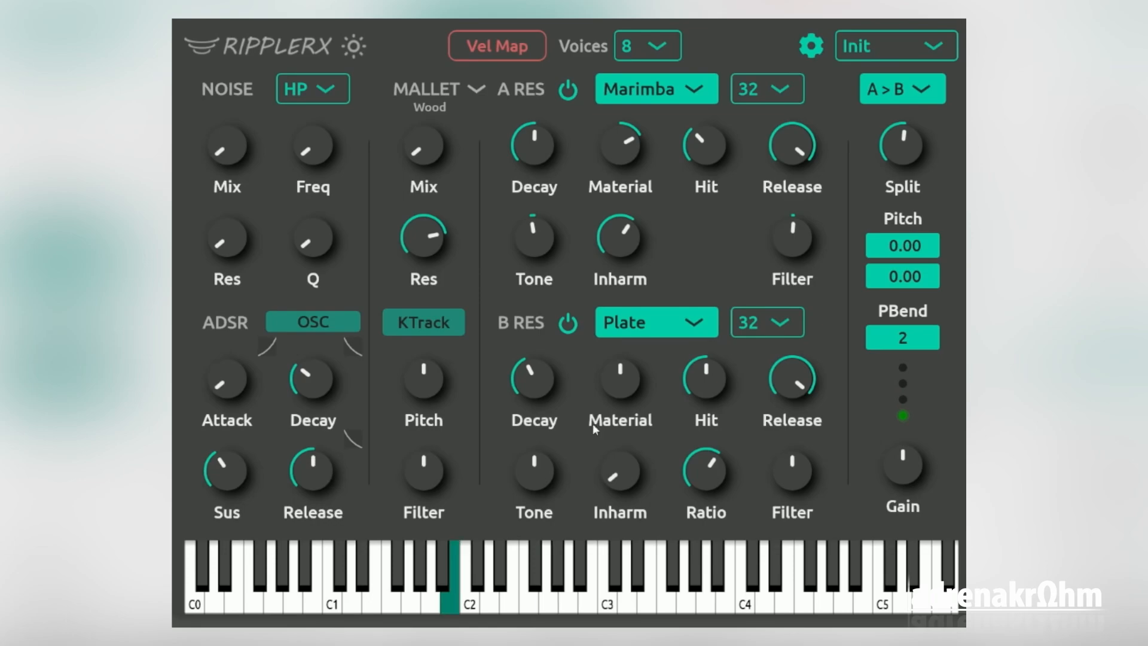
pyautogui.moveTo(895, 472); pyautogui.dragTo(895, 460)
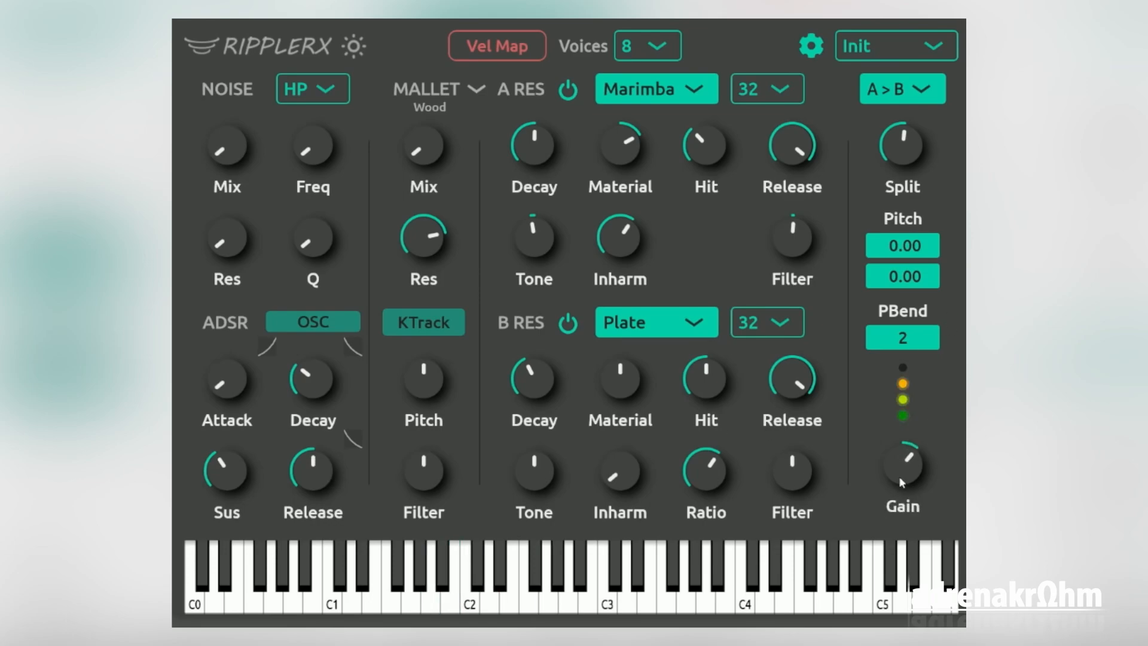
# Blend in a little noise by slightly raising the noise section's Mix and Res
pyautogui.moveTo(227, 146); pyautogui.dragTo(234, 159)
pyautogui.moveTo(242, 235); pyautogui.dragTo(243, 236)
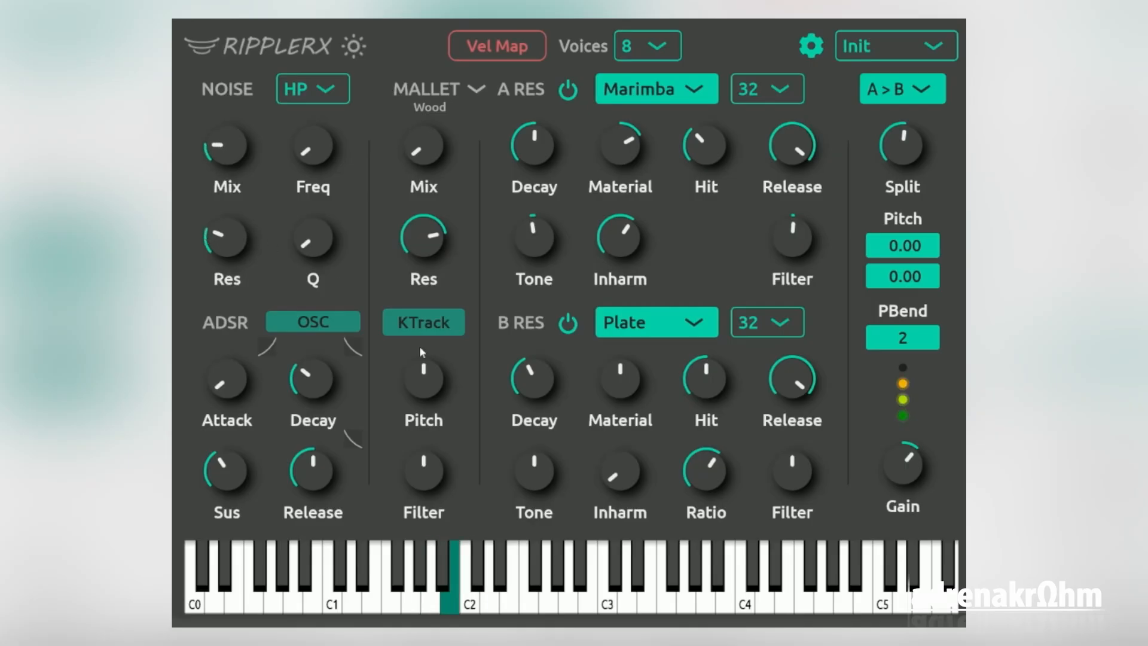
# Map velocity to the mallet Mix with a wide positive range and leave velocity mapping mode
pyautogui.click(526, 49)
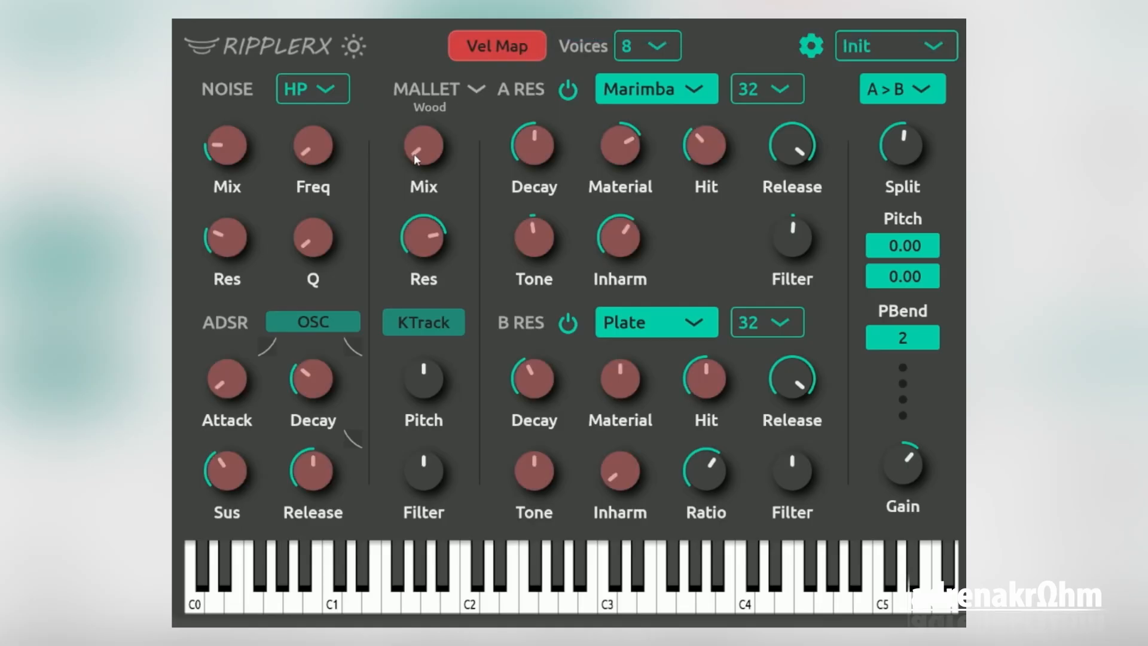
pyautogui.moveTo(415, 154); pyautogui.dragTo(414, 134)
pyautogui.click(482, 56)
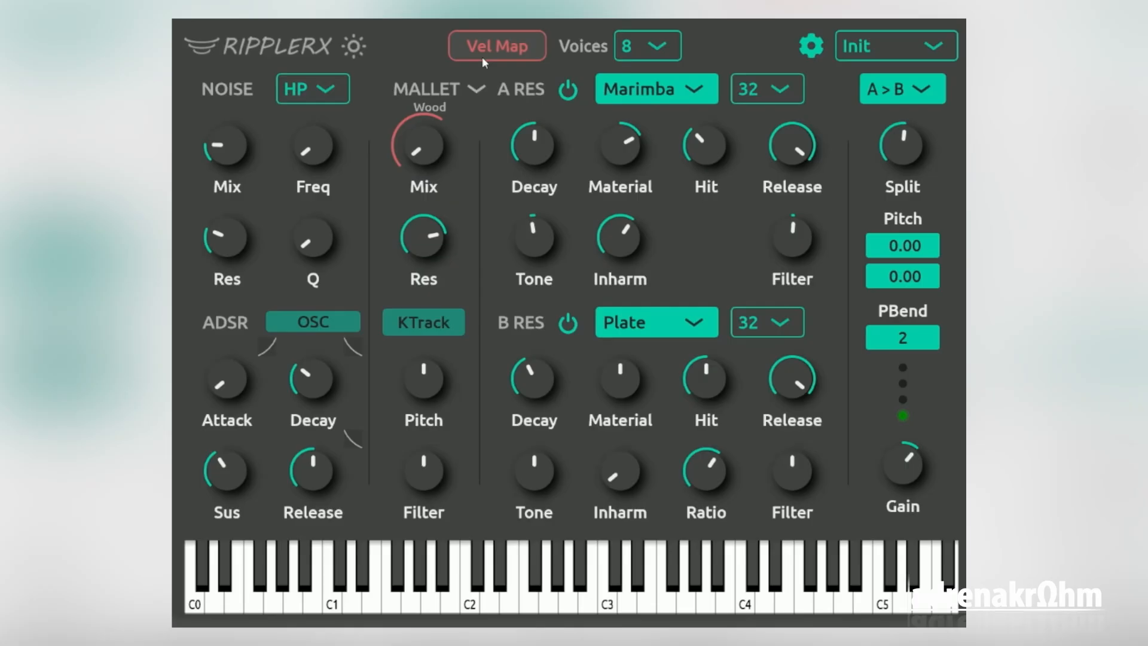
# Map velocity positively to the Decay of resonator A, resonator B and the ADSR, and to the noise Mix
pyautogui.click(482, 56)
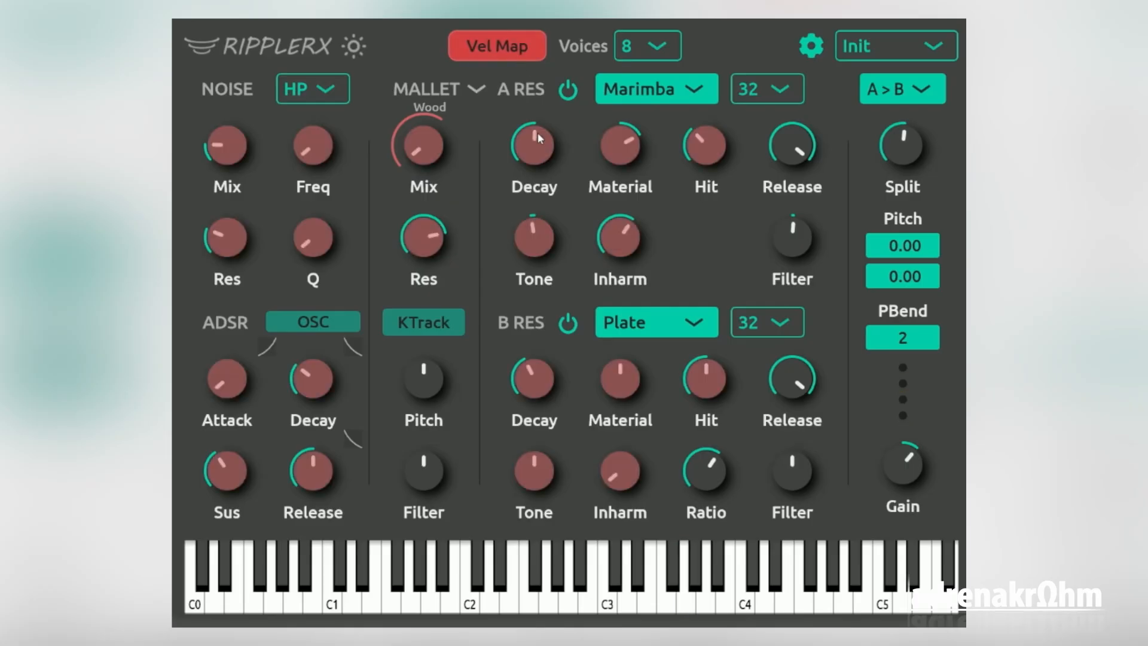
pyautogui.moveTo(537, 136); pyautogui.dragTo(537, 116)
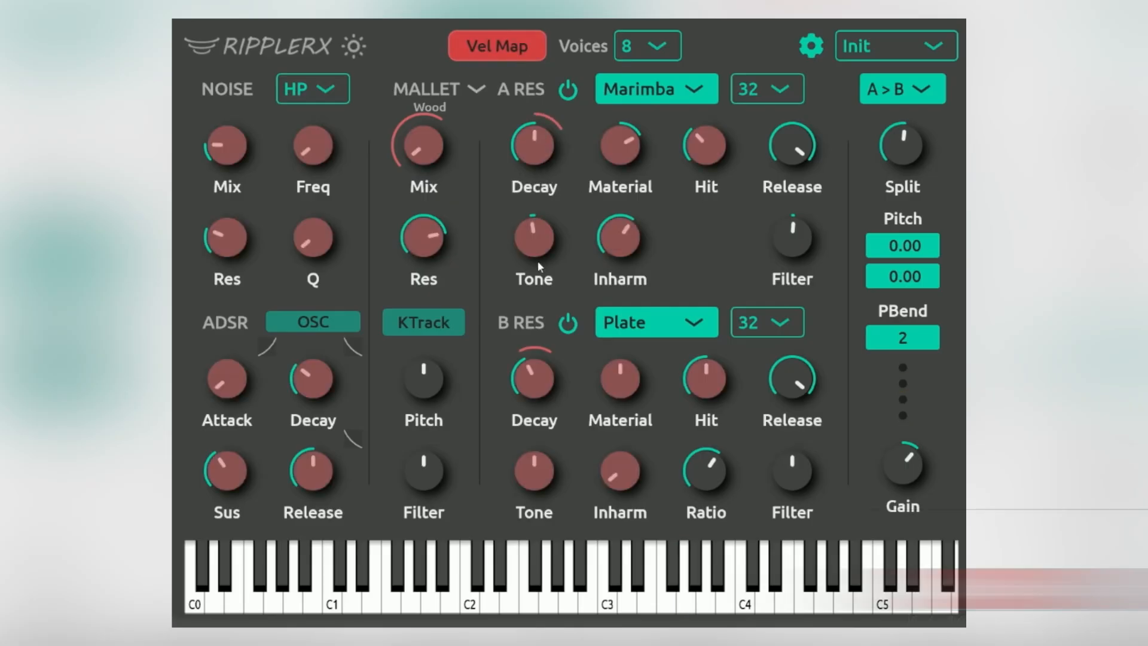
pyautogui.moveTo(525, 381); pyautogui.dragTo(525, 362)
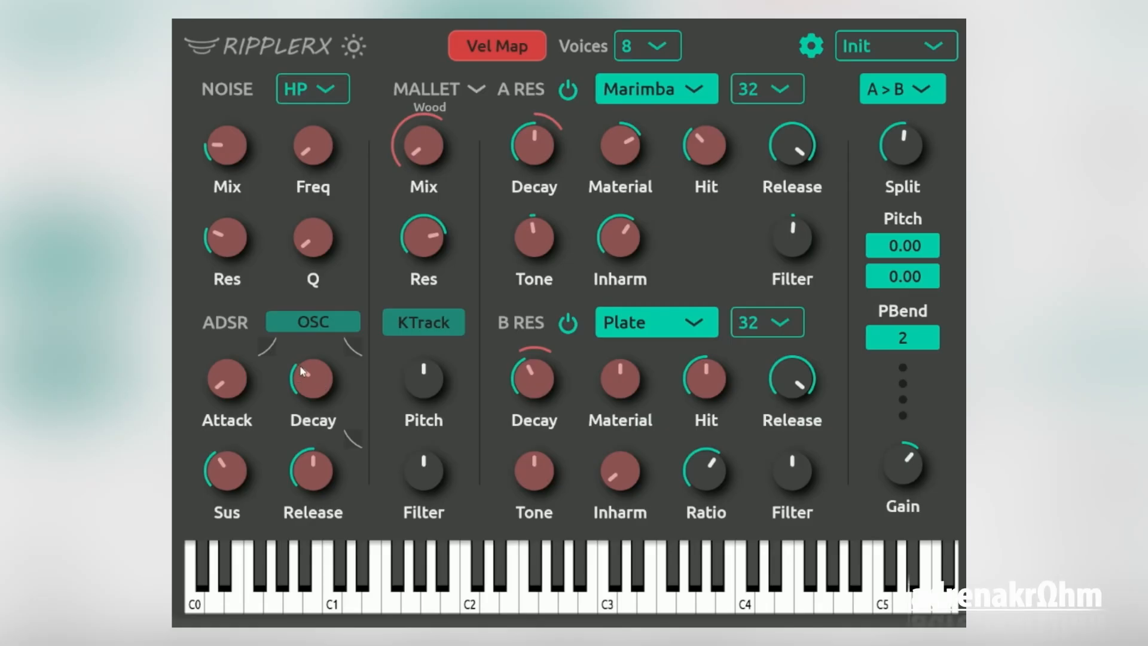
pyautogui.moveTo(302, 369); pyautogui.dragTo(306, 353)
pyautogui.moveTo(203, 141); pyautogui.dragTo(202, 128)
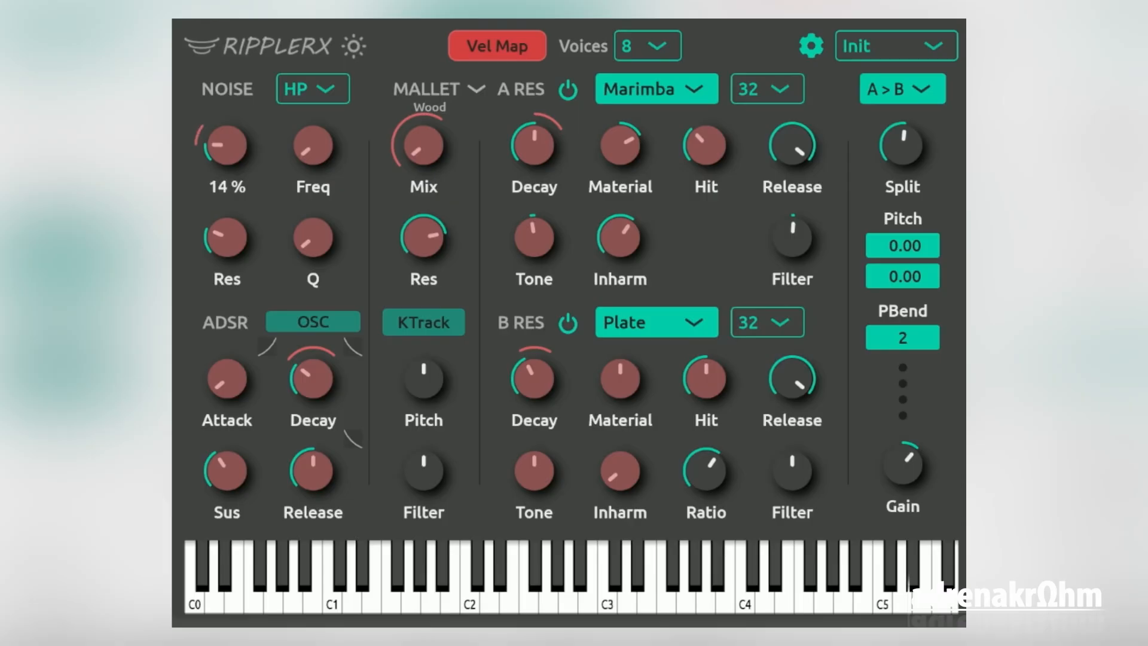
pyautogui.click(504, 54)
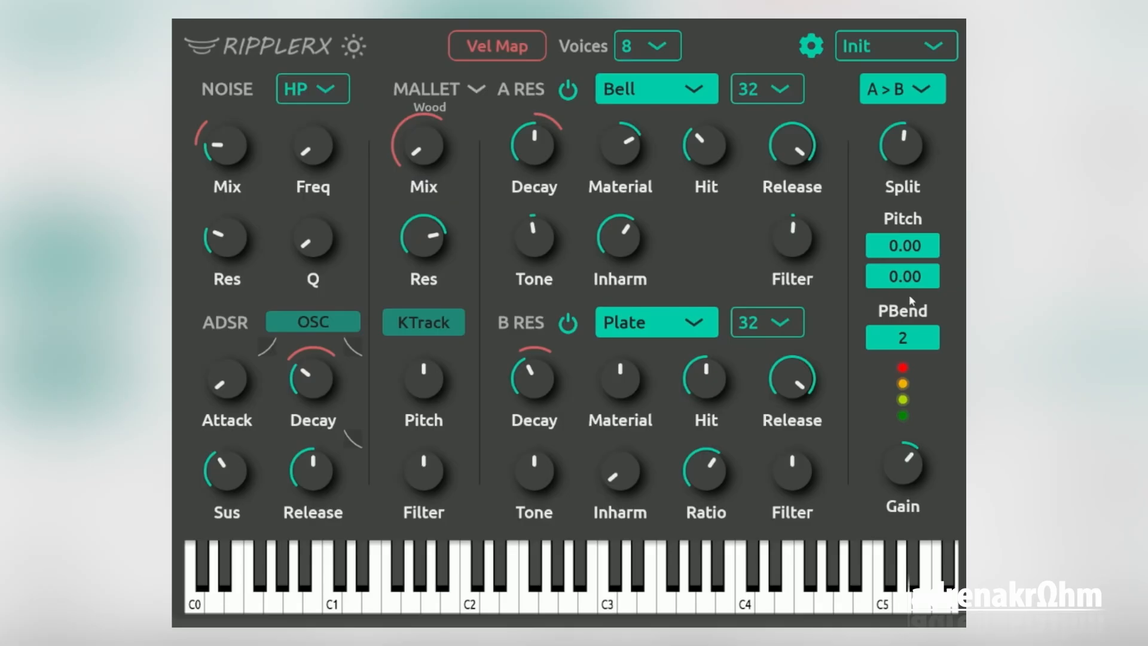
# Lower the output Gain below the middle and load the Harpsi preset
pyautogui.moveTo(918, 464)
pyautogui.mouseDown()
pyautogui.moveTo(918, 480)
pyautogui.moveTo(904, 454)
pyautogui.moveTo(905, 474)
pyautogui.mouseUp()
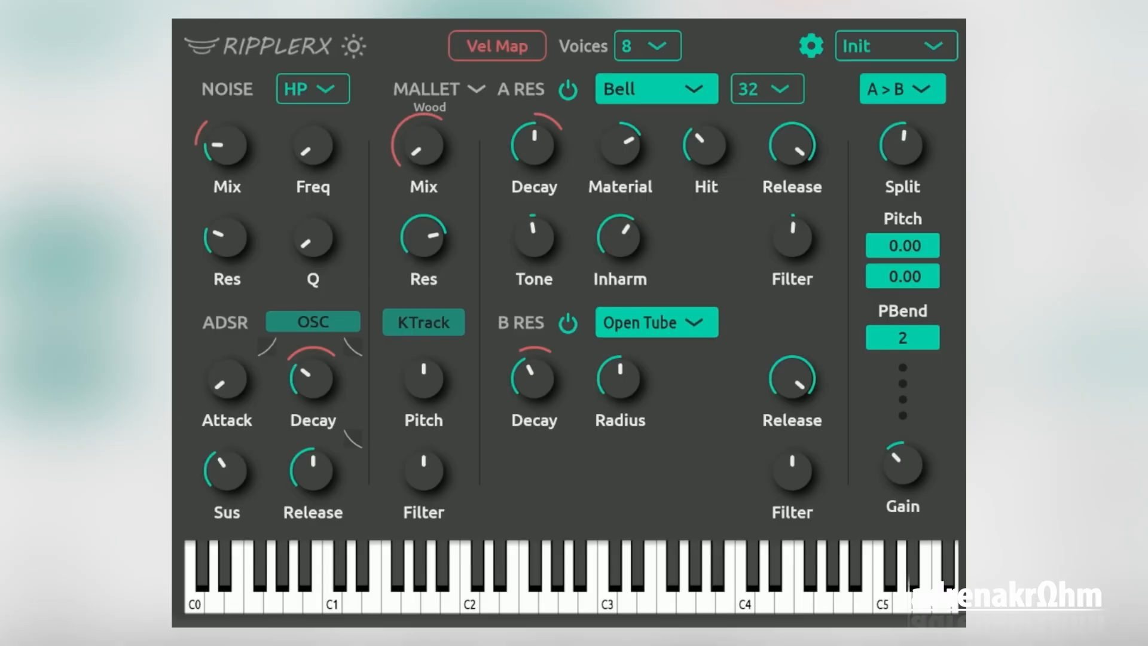
pyautogui.click(956, 47)
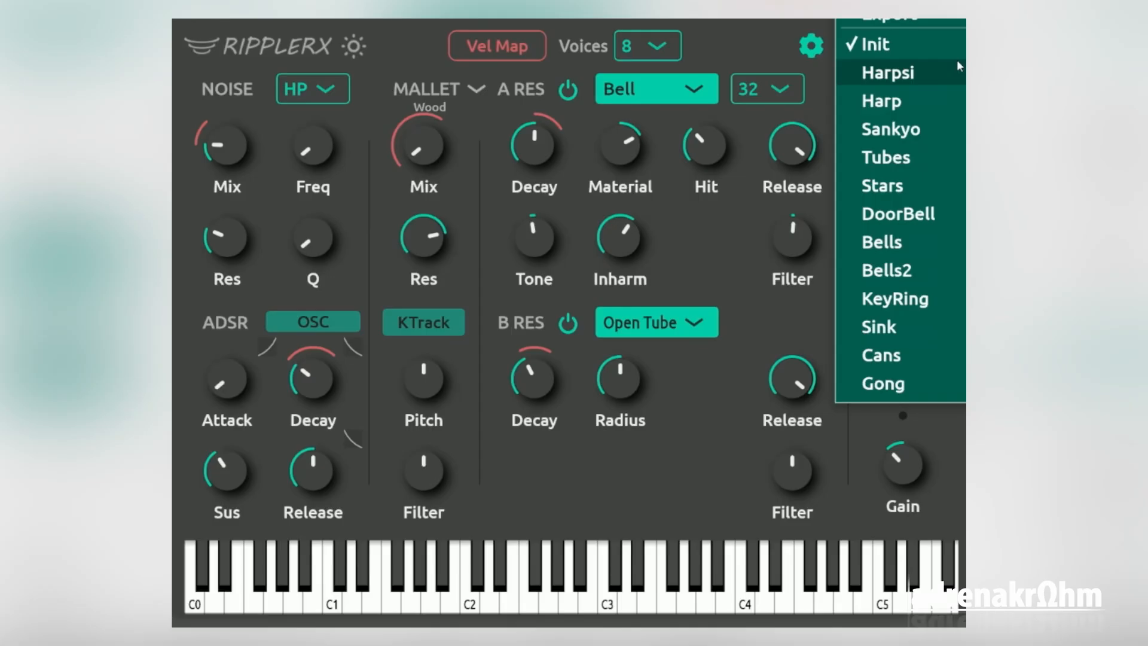
pyautogui.click(904, 74)
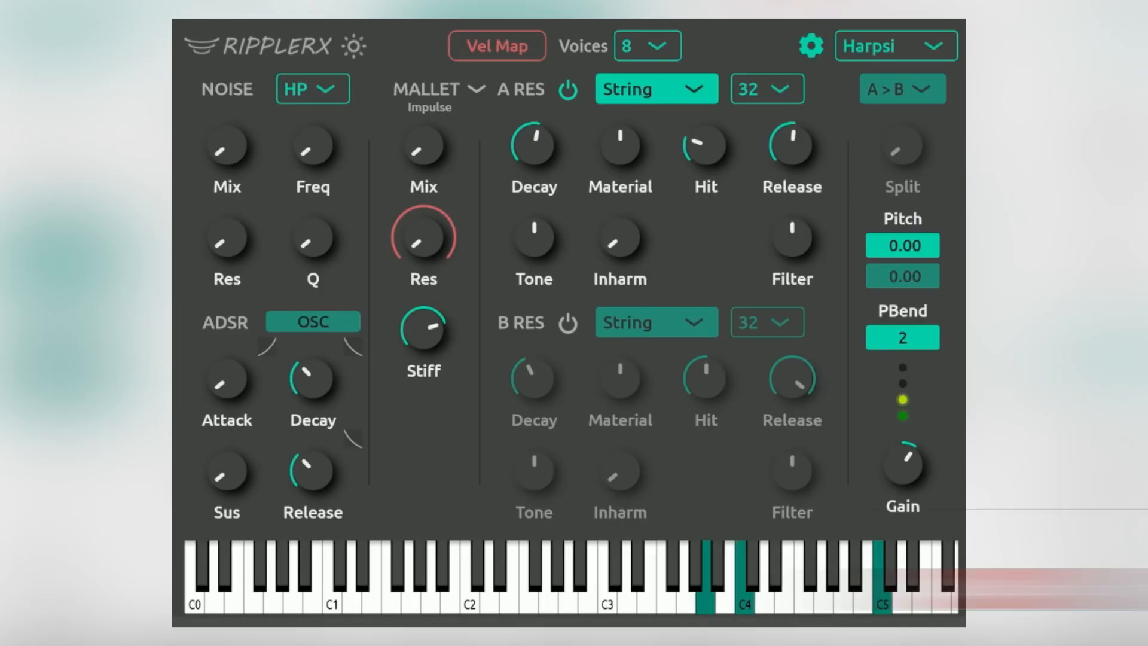
# Audition the Harp, Sankyo and Tubes presets, loading them in that order
pyautogui.click(933, 45)
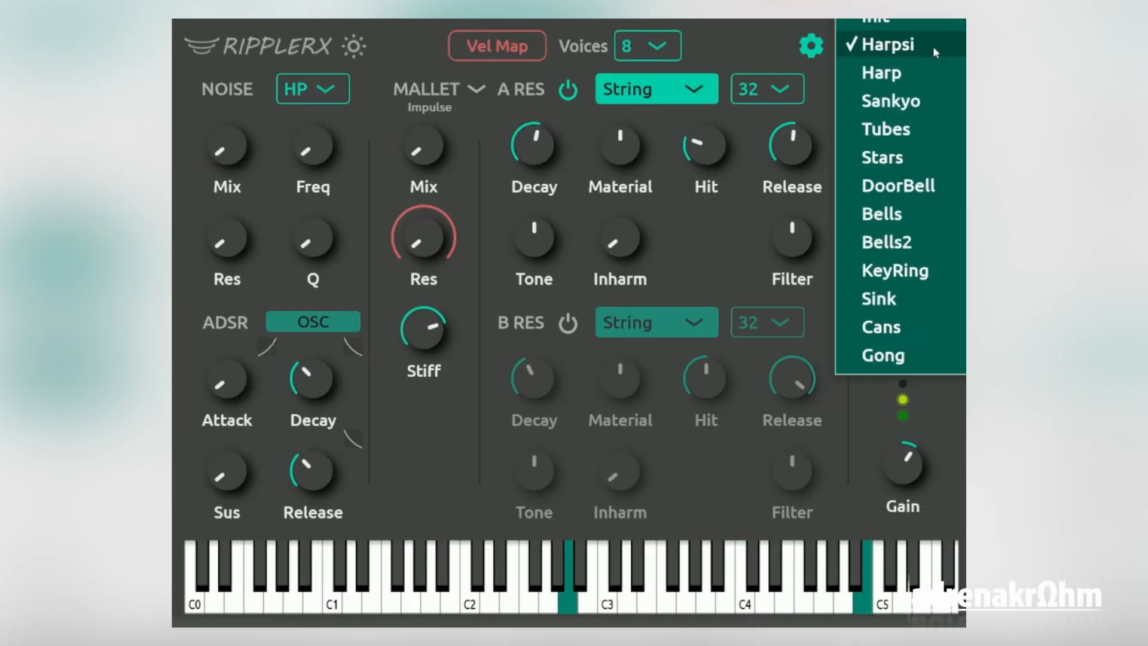
pyautogui.click(942, 70)
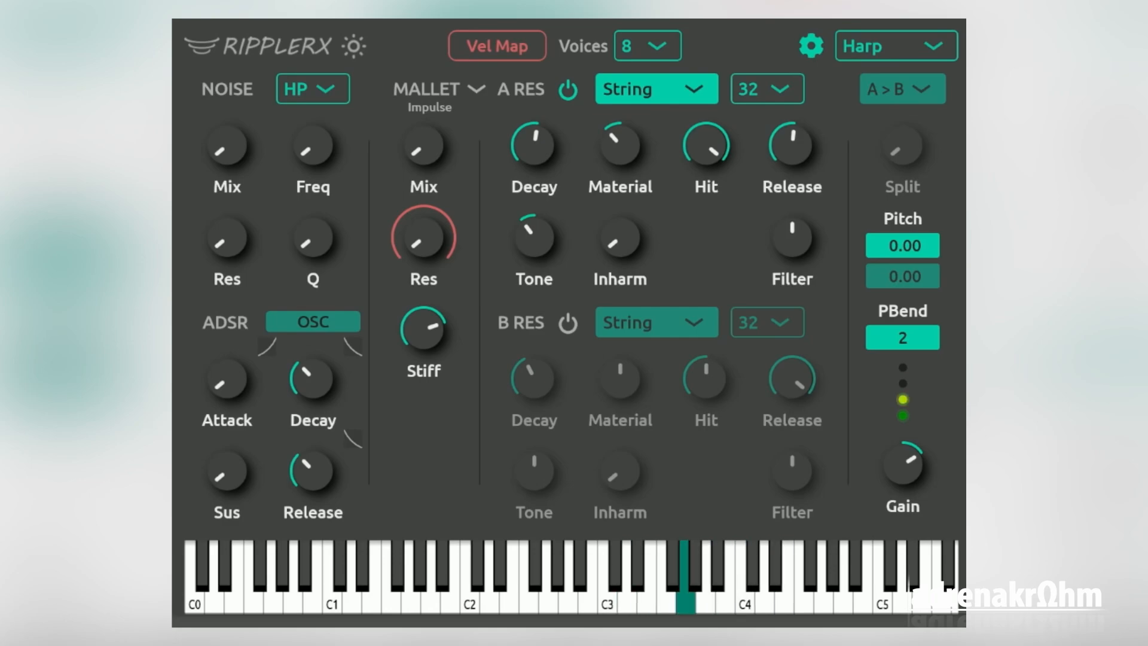
pyautogui.click(919, 52)
pyautogui.click(928, 66)
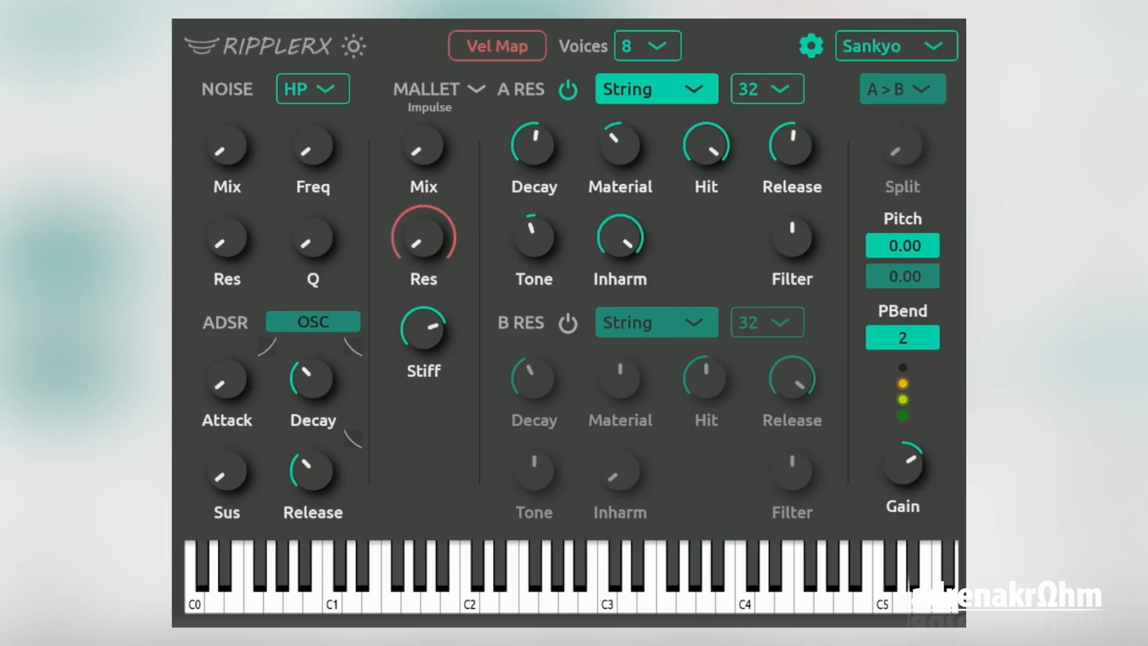
pyautogui.click(942, 53)
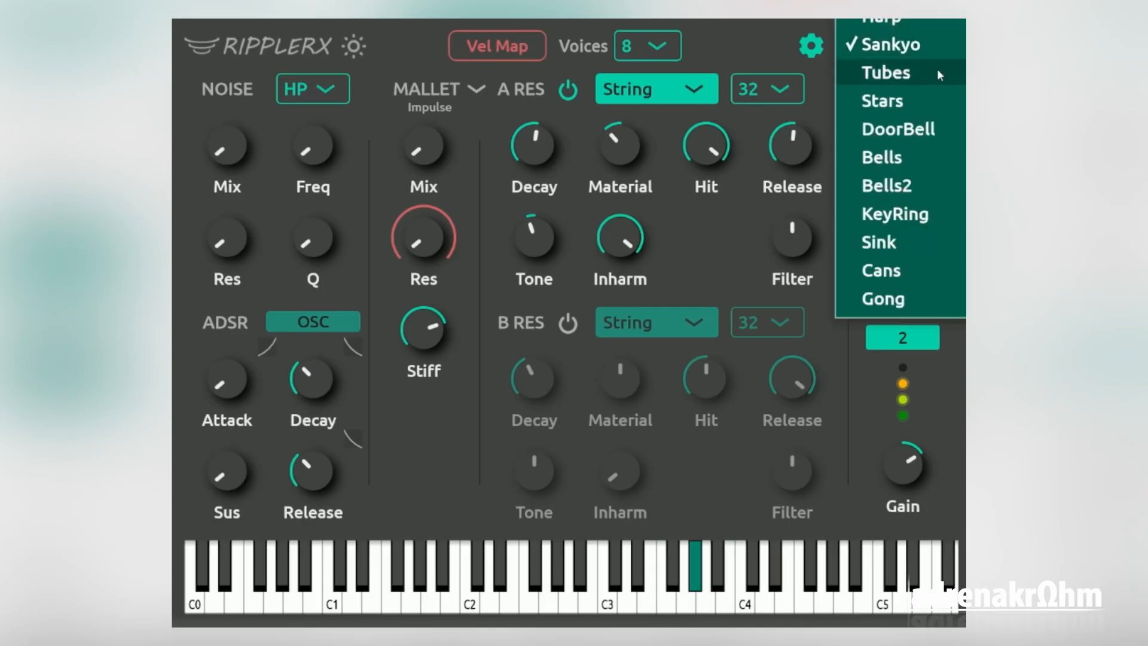
pyautogui.click(938, 69)
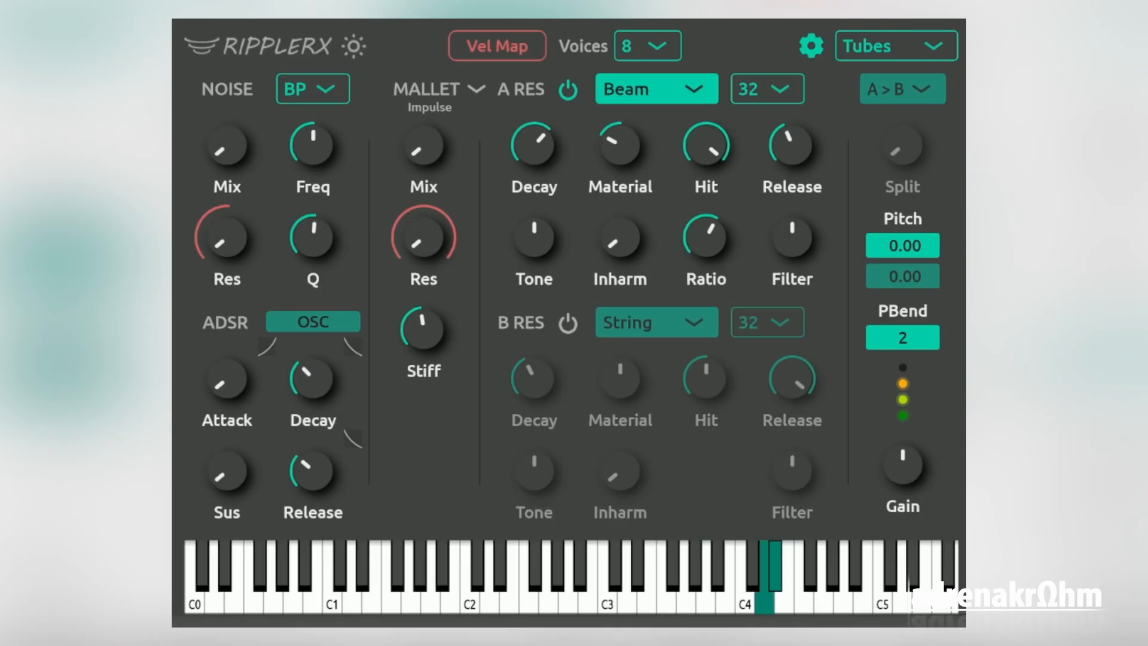
# Audition the DoorBell, Bells and Bells2 presets, loading them in that order
pyautogui.click(933, 46)
pyautogui.click(934, 88)
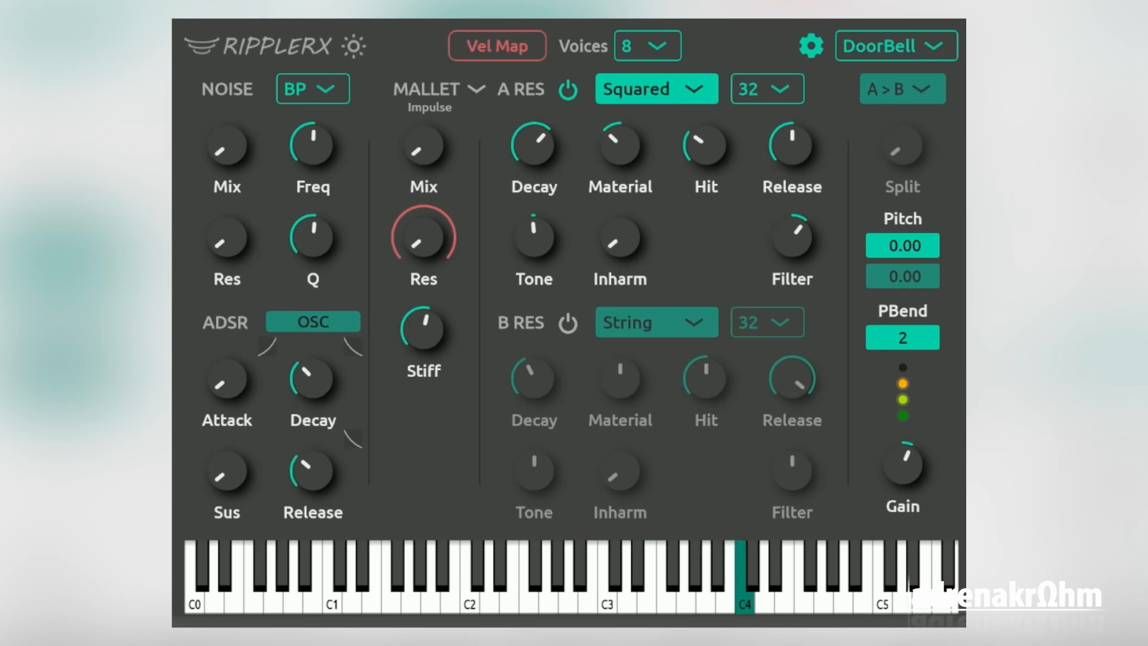
pyautogui.click(949, 52)
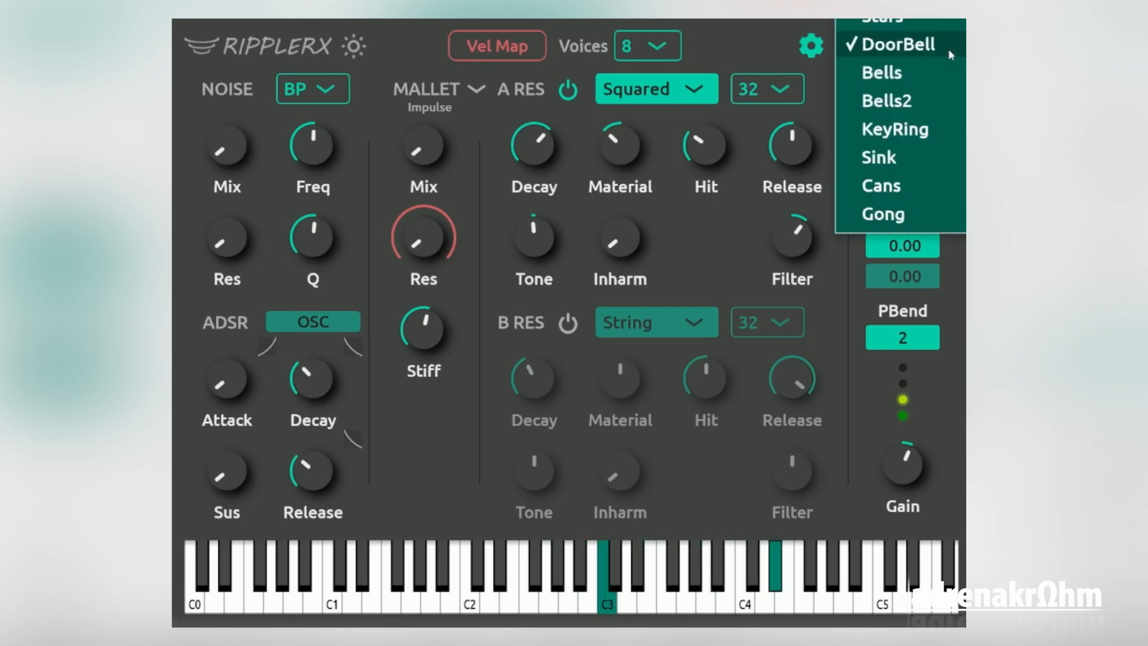
pyautogui.click(942, 80)
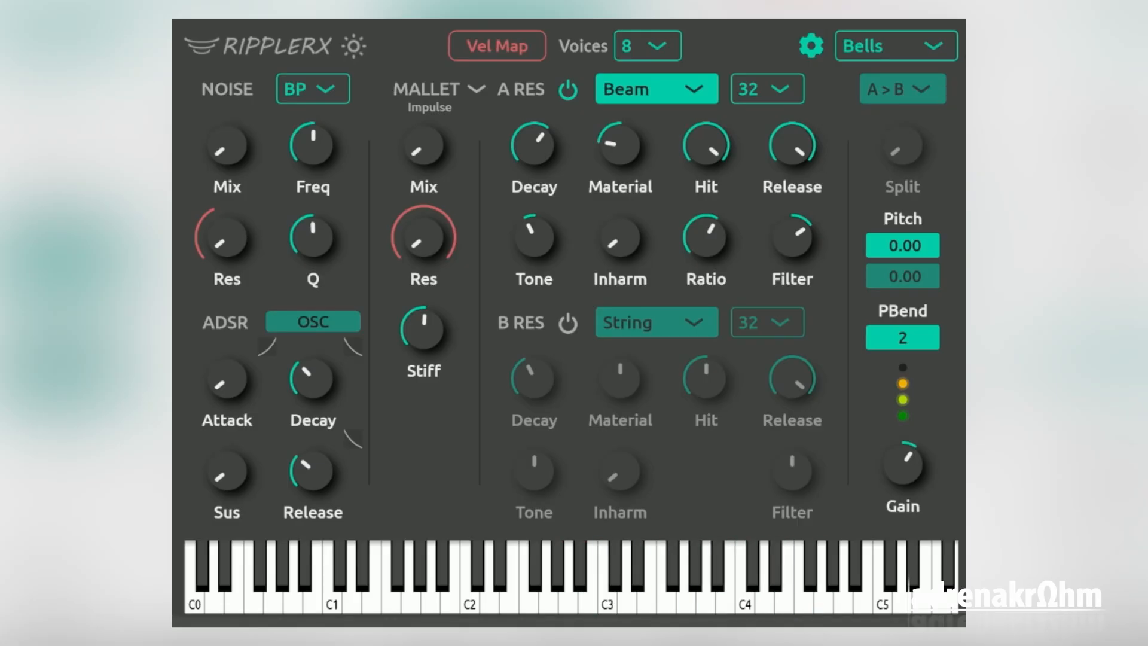
pyautogui.click(931, 51)
pyautogui.click(918, 74)
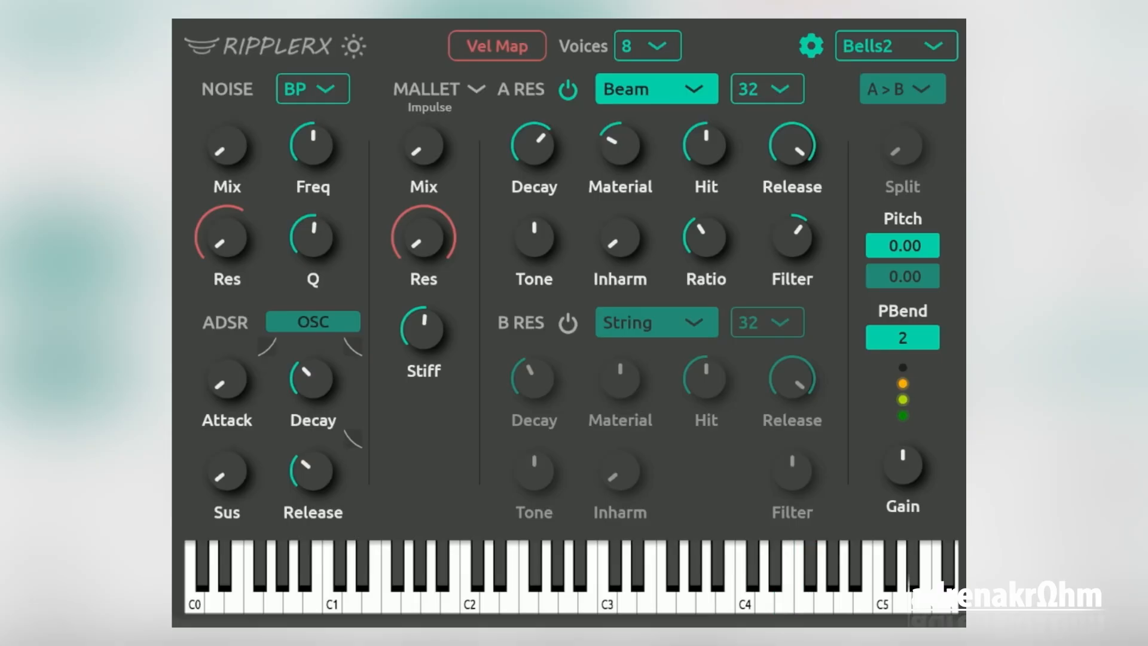
# Load the KeyRing preset and keep it selected
pyautogui.click(934, 48)
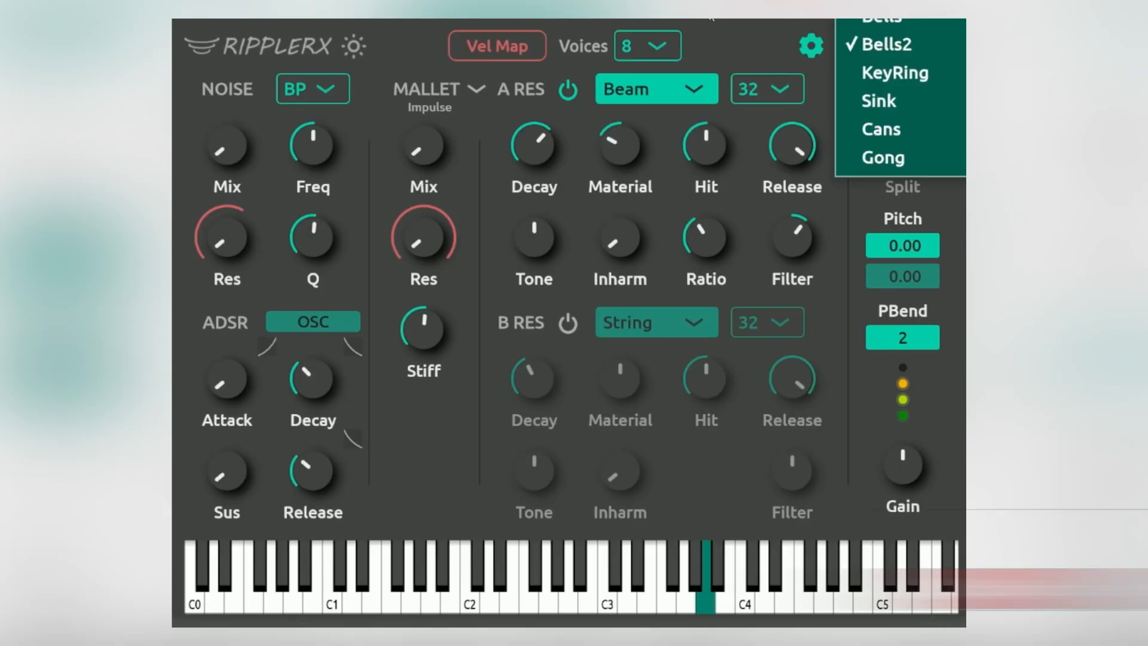
pyautogui.click(932, 84)
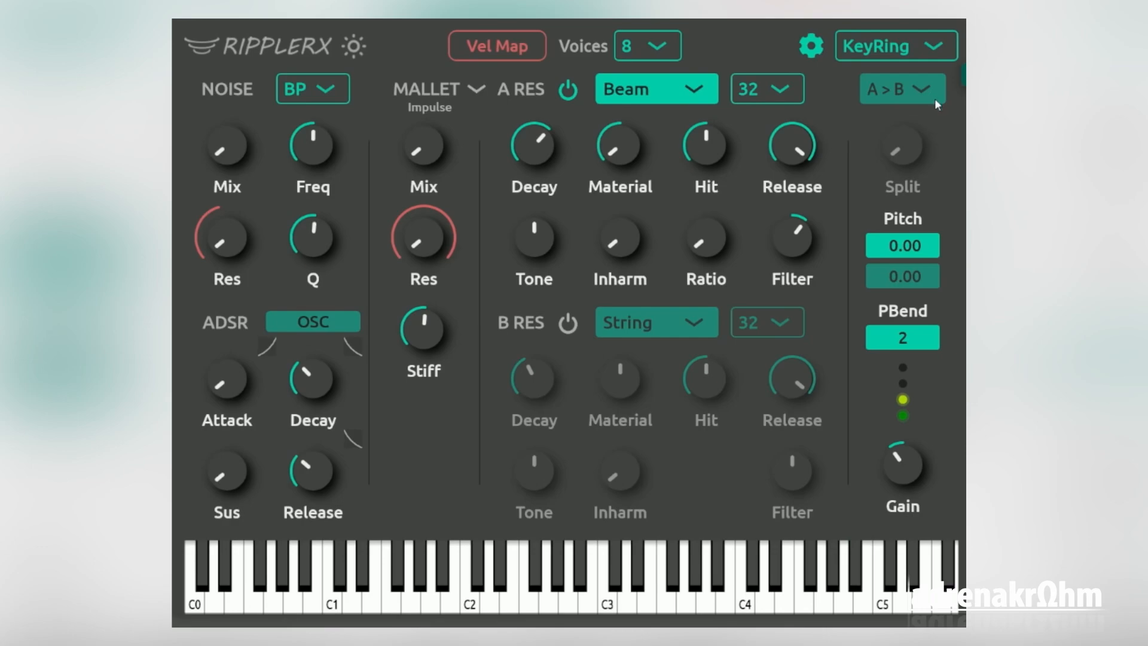
pyautogui.click(942, 45)
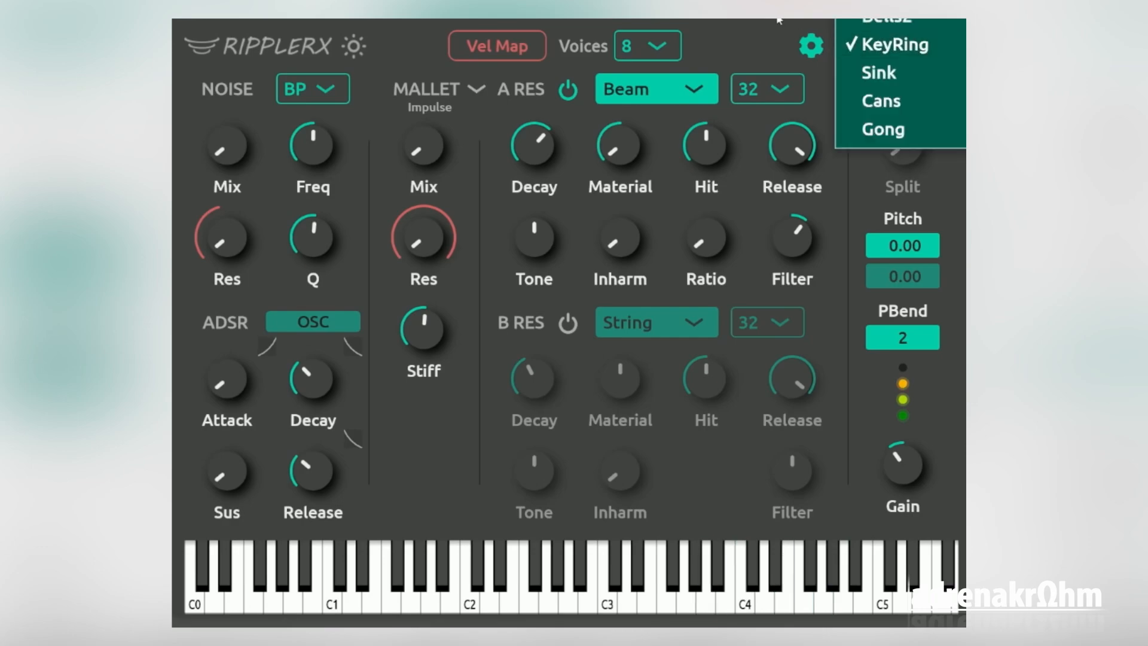
pyautogui.click(942, 44)
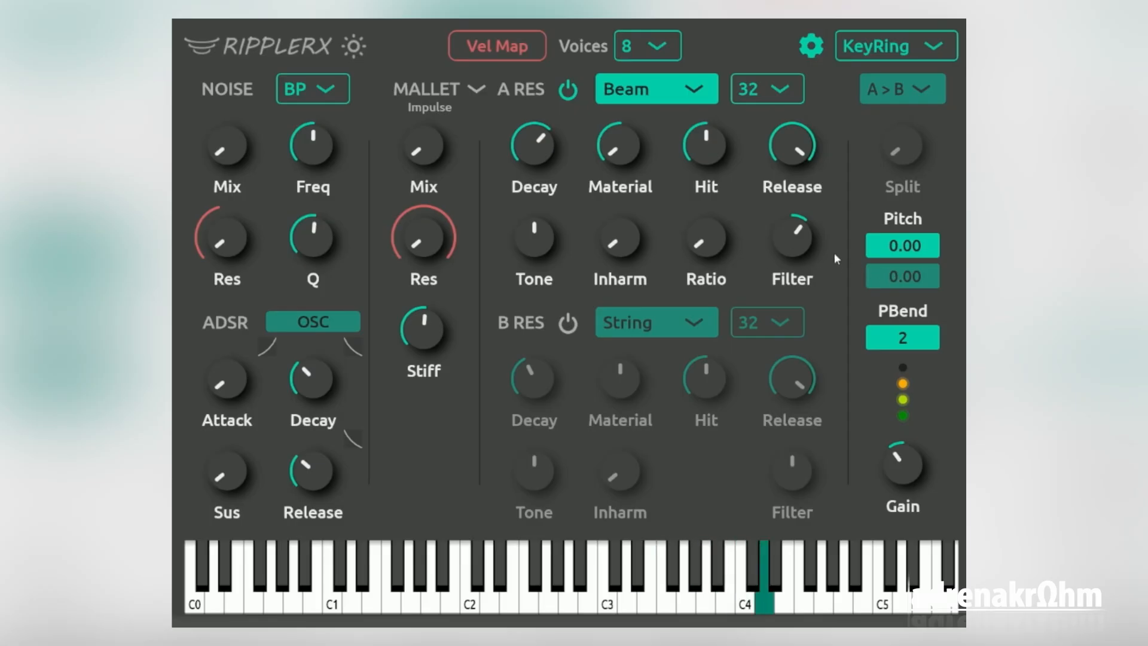
# Lower resonator A's Filter to about the middle and raise the mallet Mix to about a third
pyautogui.moveTo(796, 239)
pyautogui.mouseDown()
pyautogui.moveTo(796, 249)
pyautogui.moveTo(796, 237)
pyautogui.mouseUp()
pyautogui.moveTo(424, 145); pyautogui.dragTo(429, 151)
pyautogui.moveTo(203, 147); pyautogui.dragTo(204, 157)
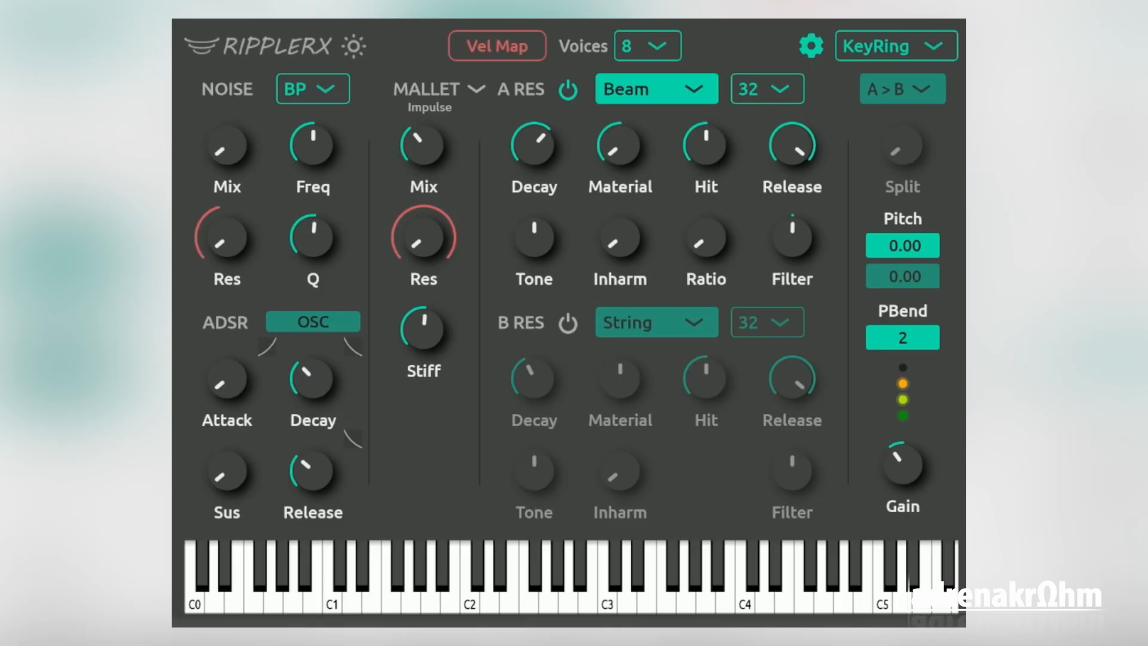
# Audition the Sink, Cans and Gong presets, loading them in that order
pyautogui.click(931, 48)
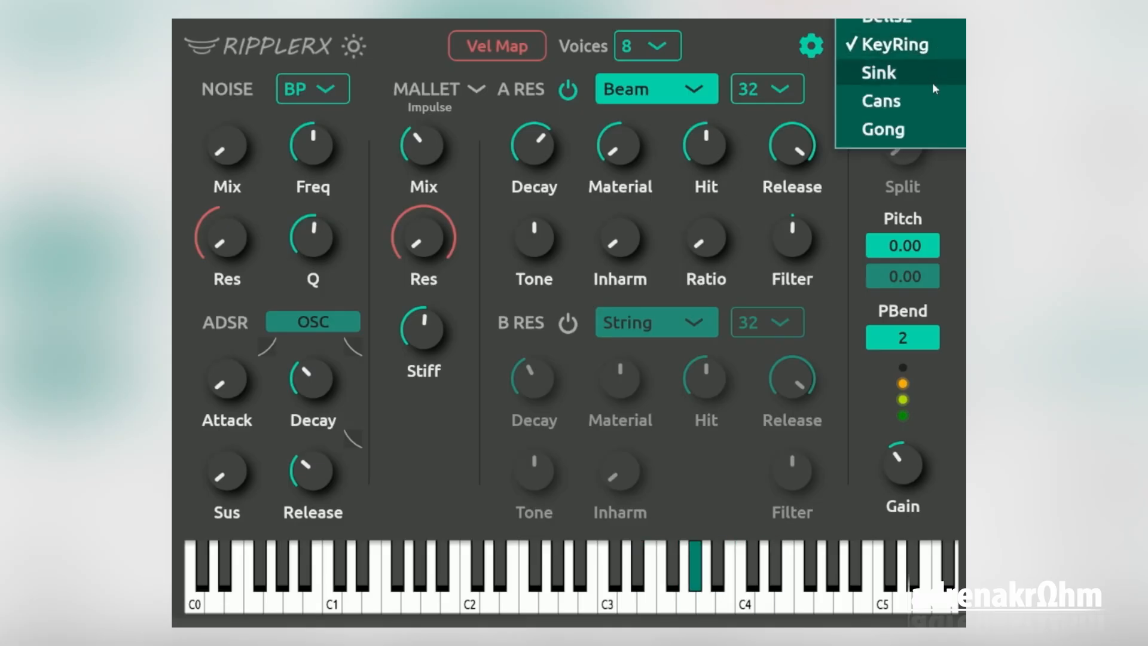
pyautogui.click(915, 73)
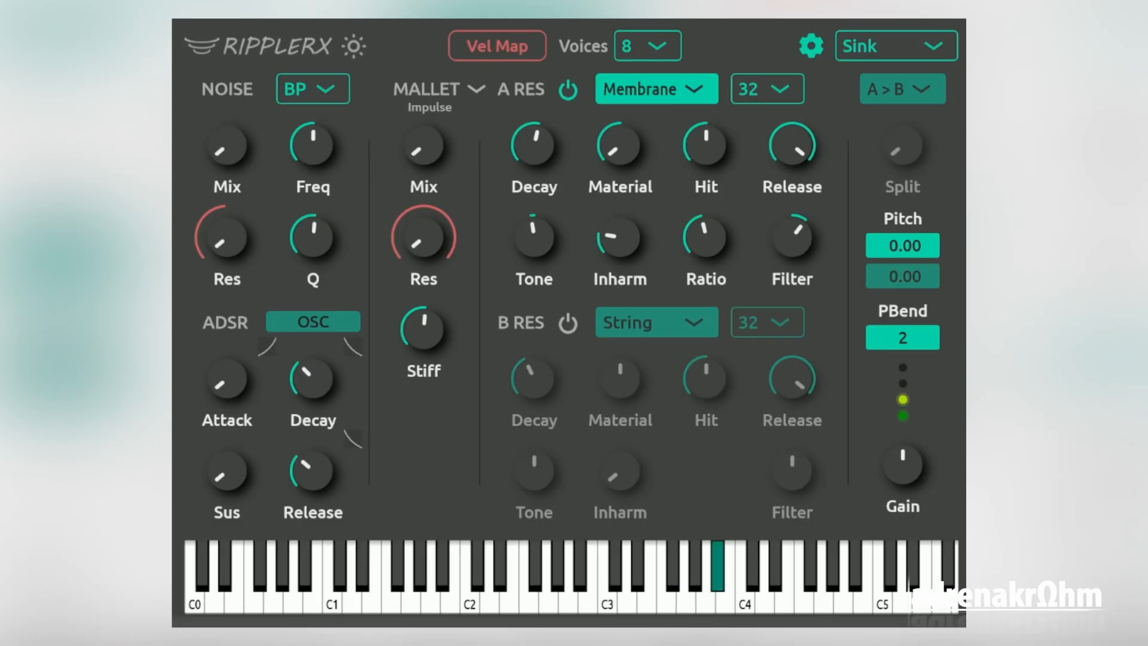
pyautogui.click(935, 47)
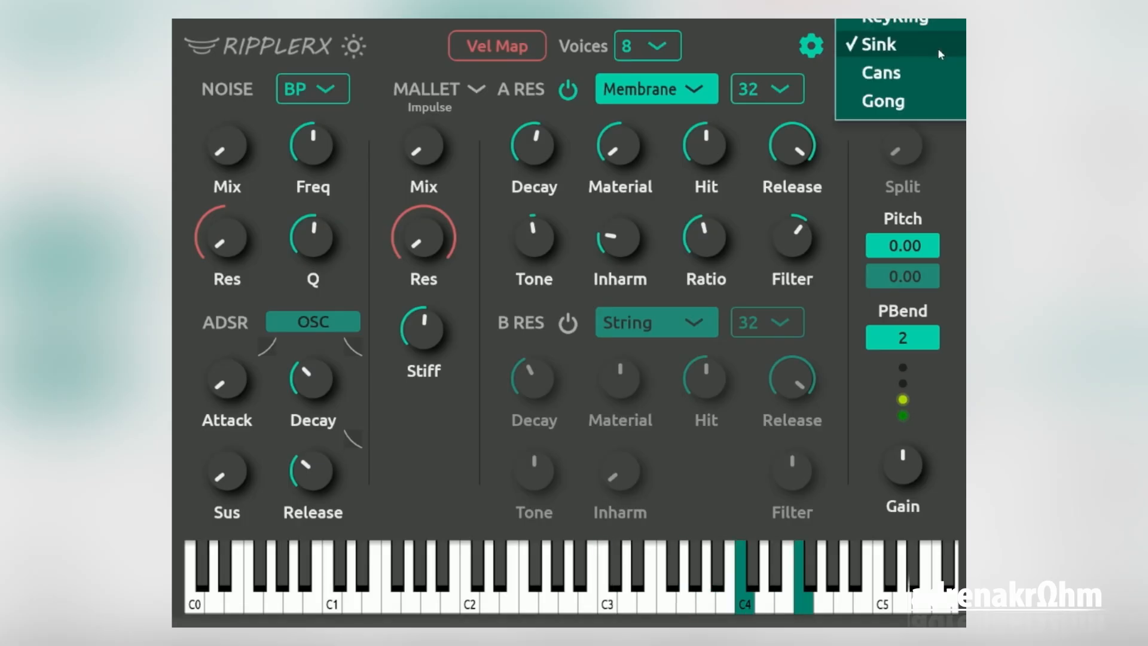
pyautogui.click(907, 80)
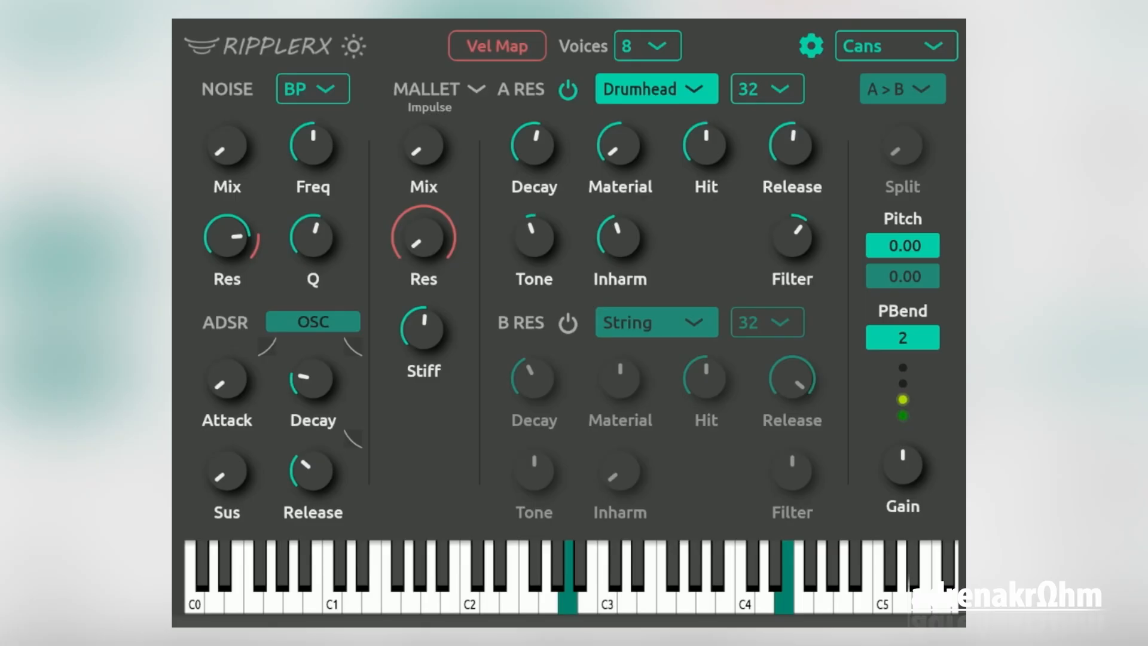
pyautogui.click(937, 49)
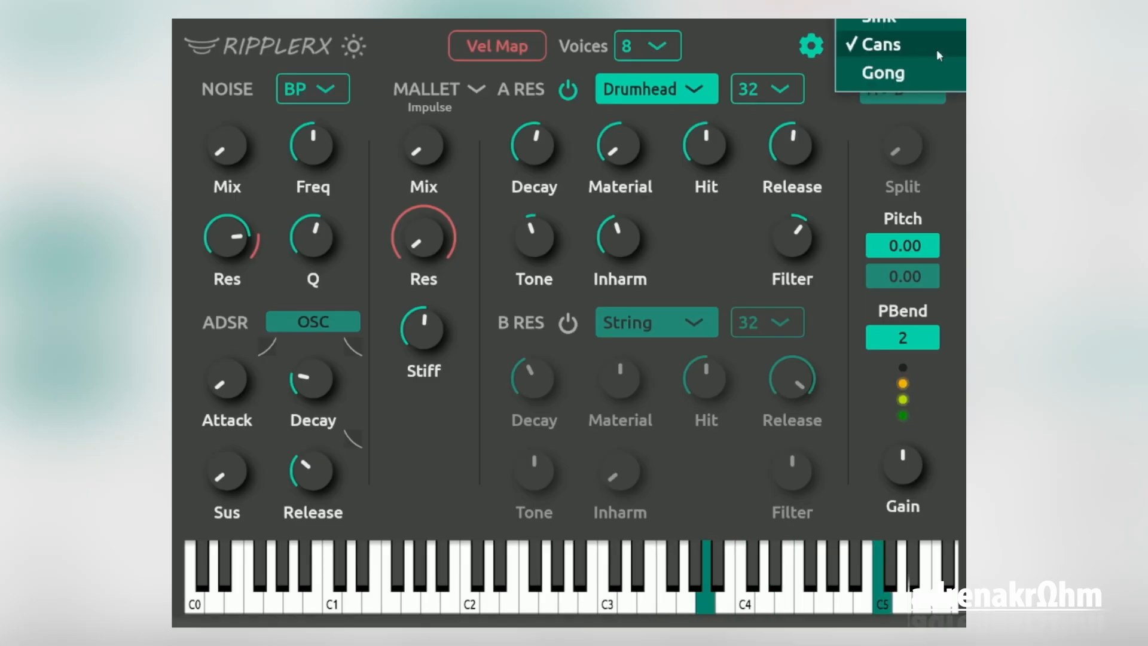
pyautogui.click(910, 66)
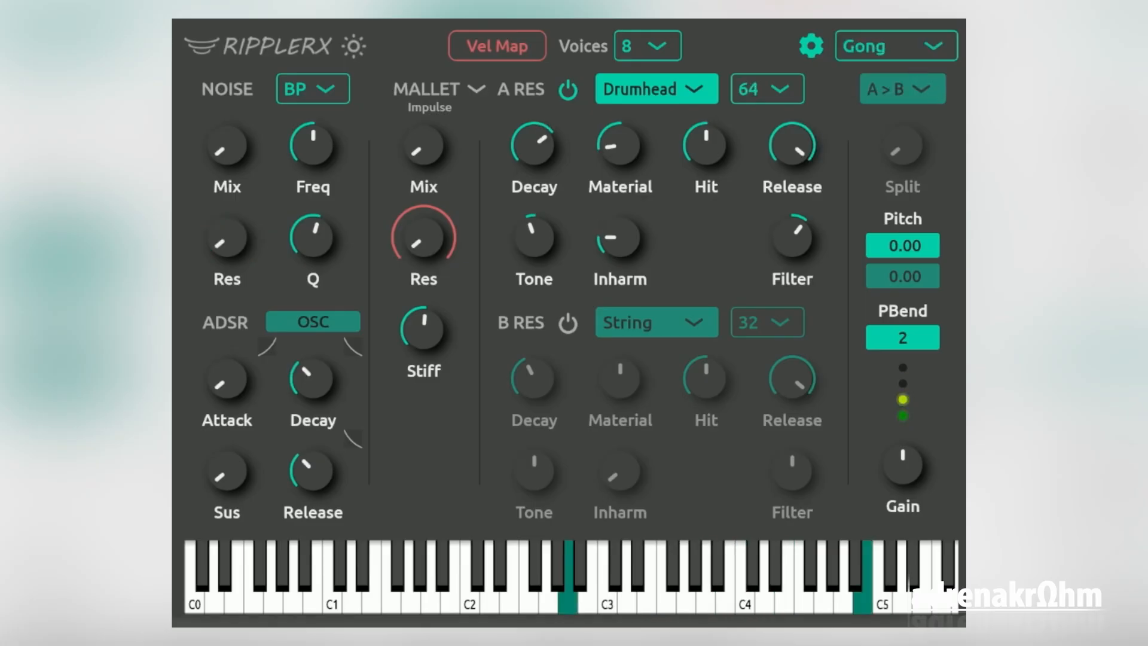
# Go back to the Sink preset for another listen and load the Tabla preset
pyautogui.click(941, 52)
pyautogui.click(924, 16)
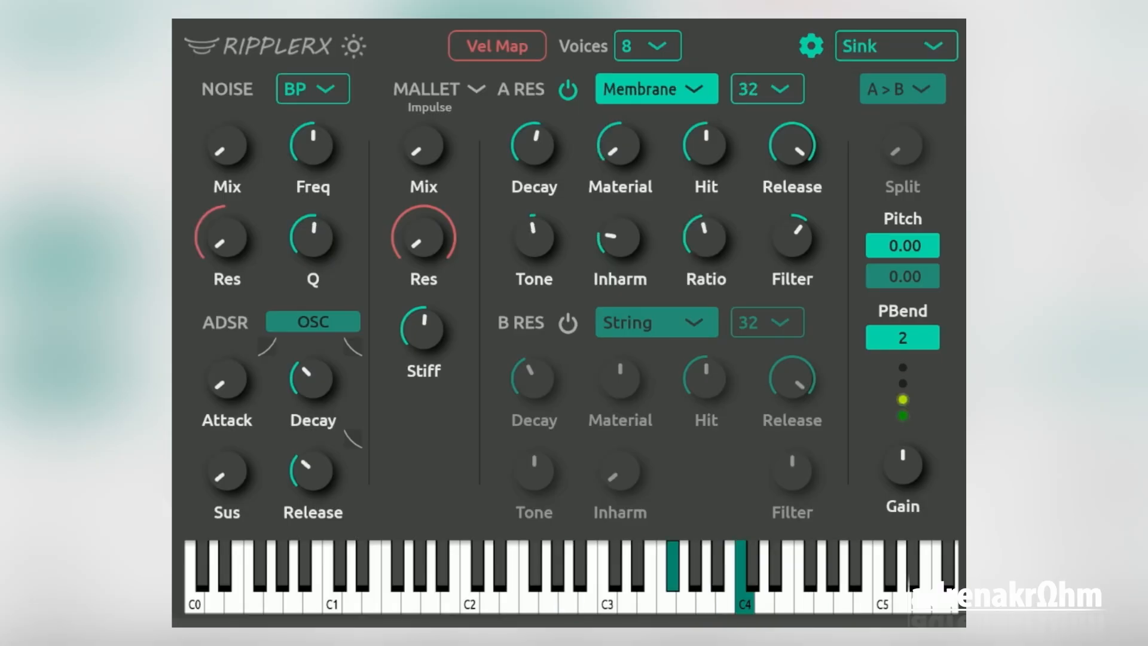
pyautogui.click(937, 42)
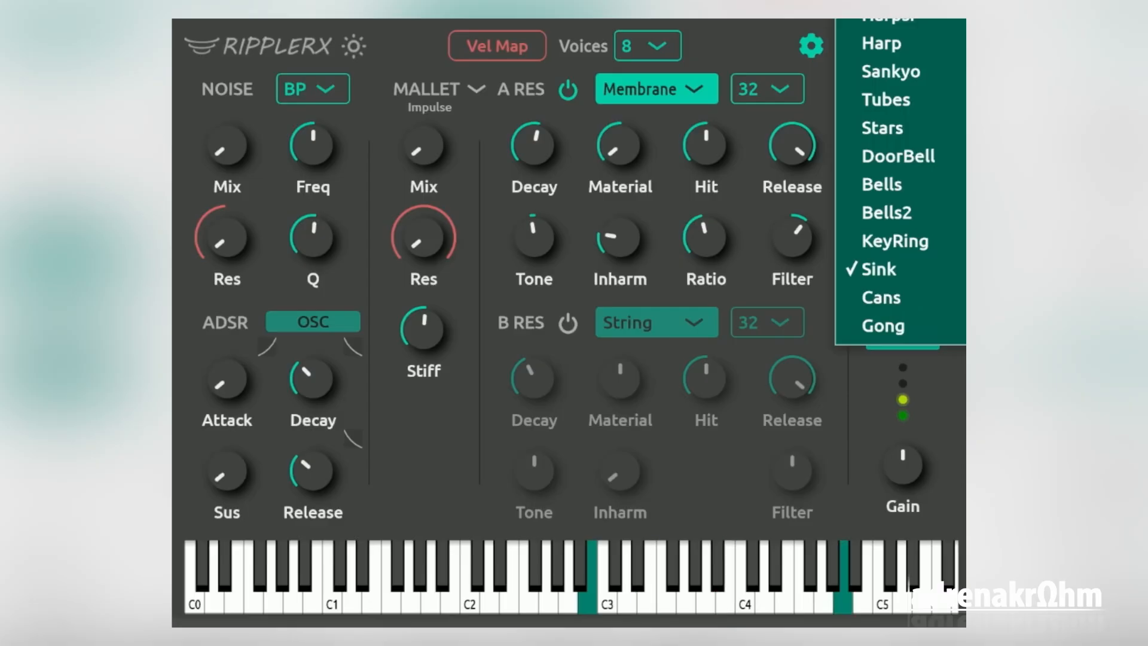
pyautogui.click(896, 46)
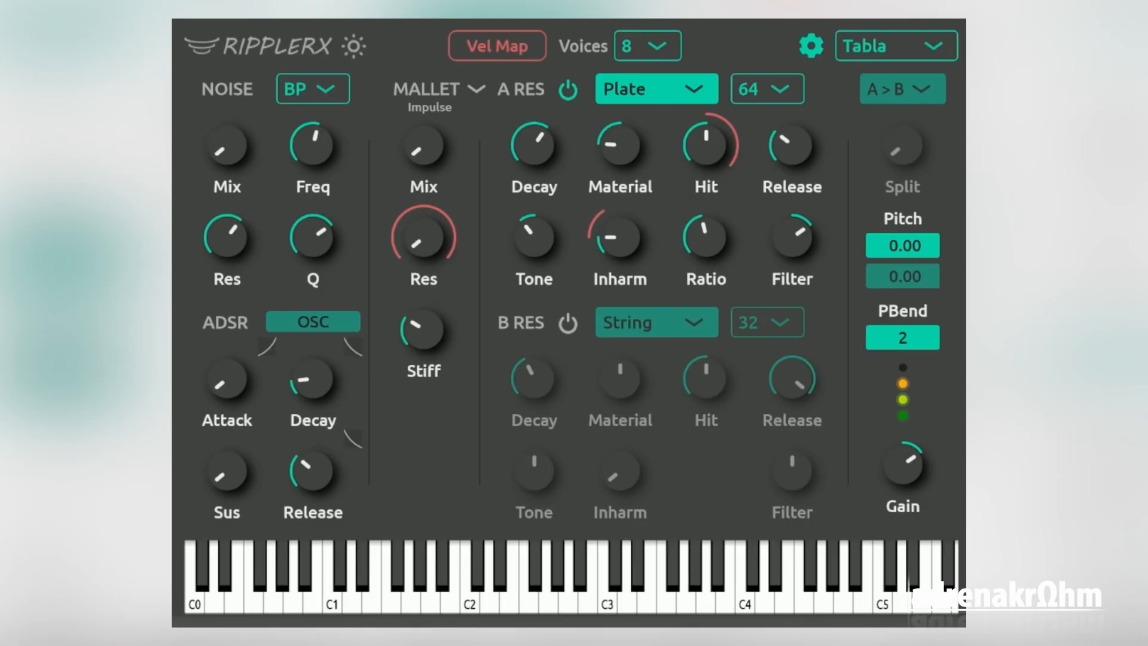
# Audition the Crystal preset and load the Vibes preset
pyautogui.click(940, 45)
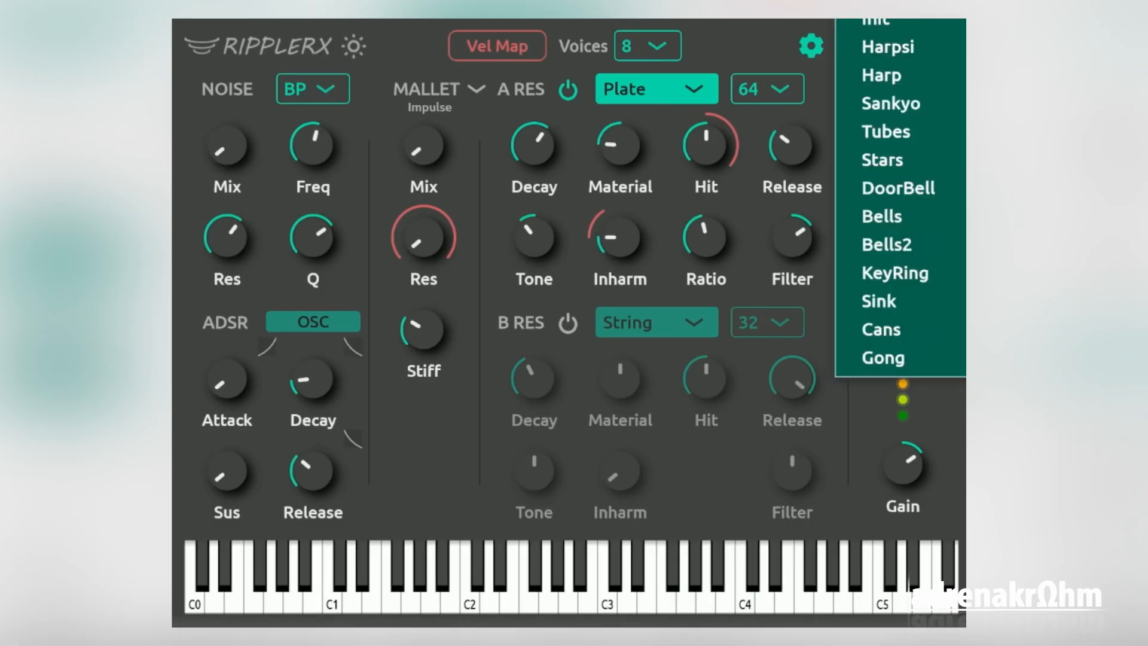
pyautogui.click(1011, 216)
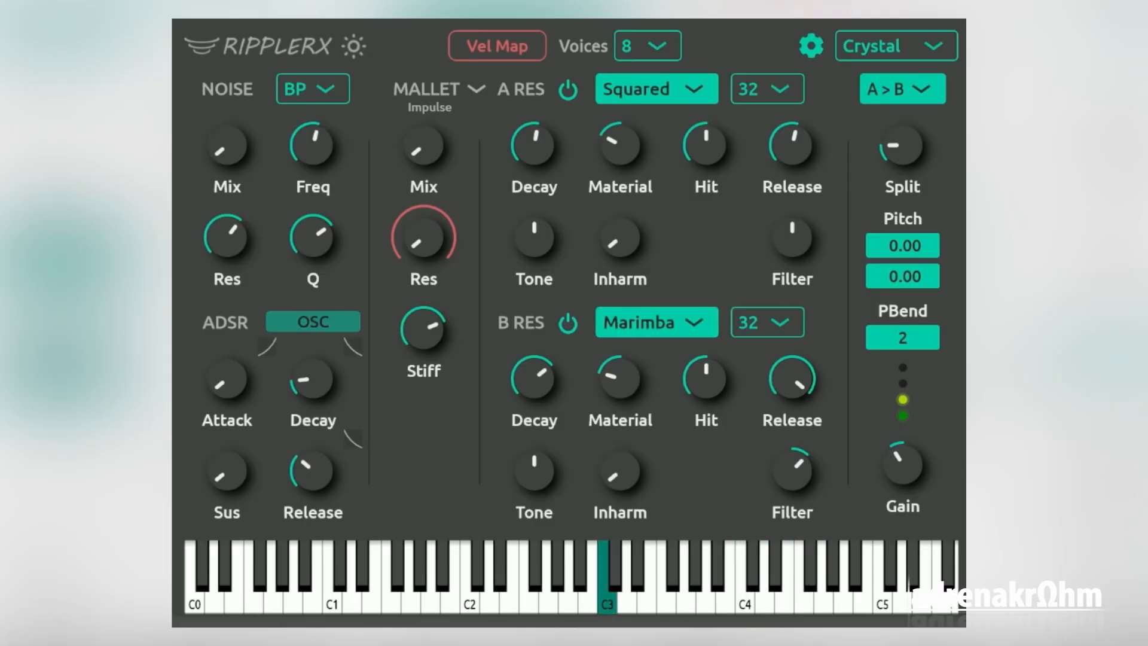
pyautogui.click(948, 39)
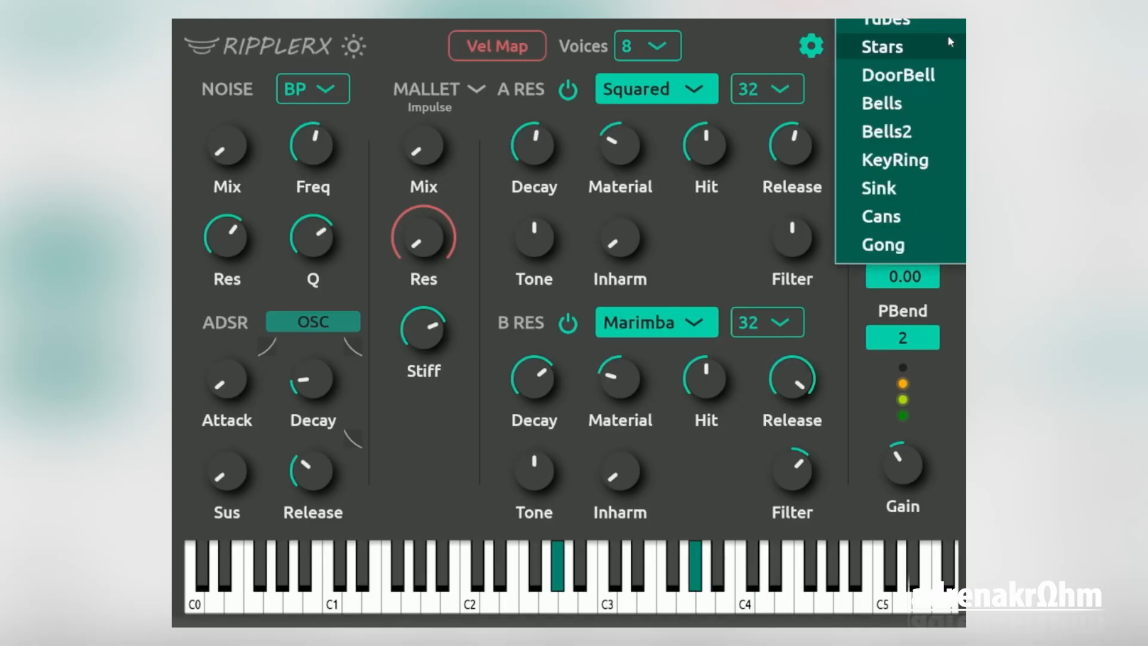
pyautogui.click(885, 21)
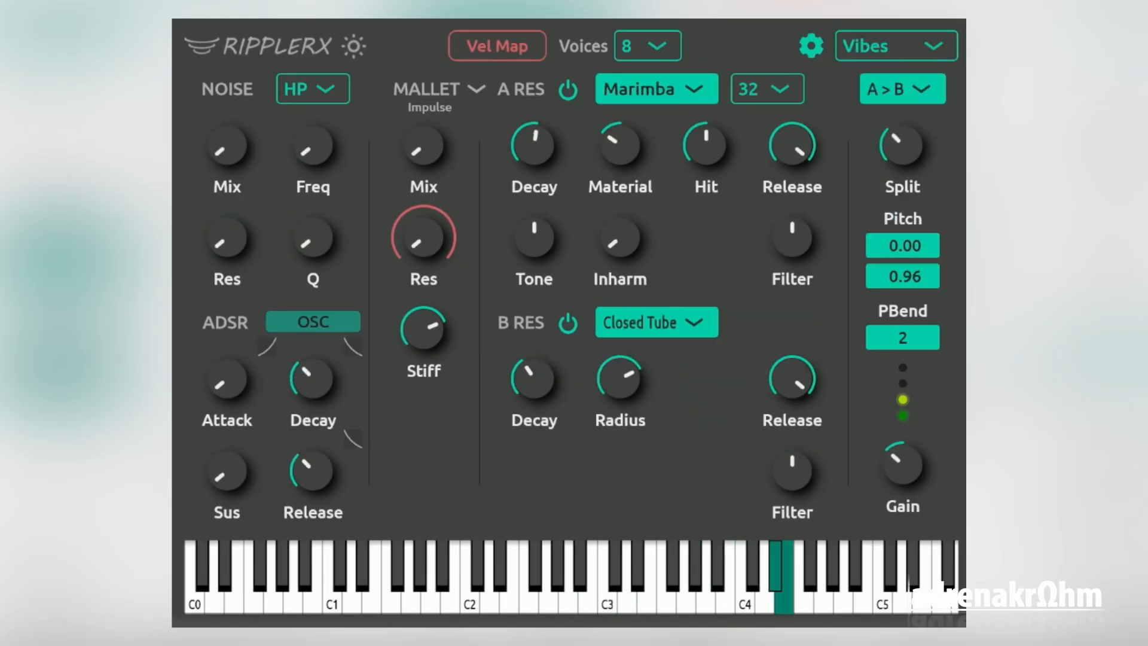